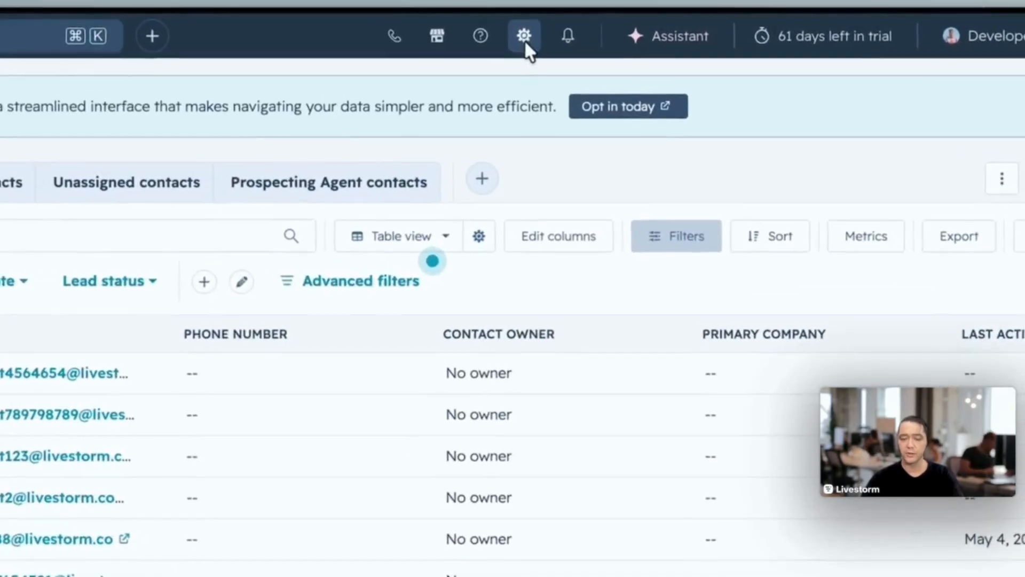
- Start a new contact property in the data management settings and label it "Livestorm Attendance Percent"
left_click(622, 29)
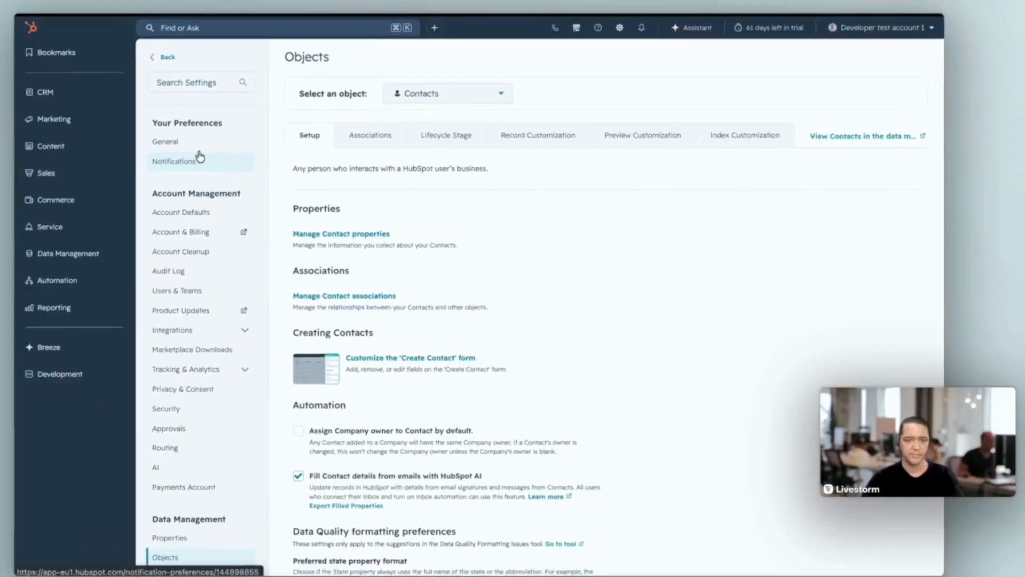
scroll(201, 156, "down", 4)
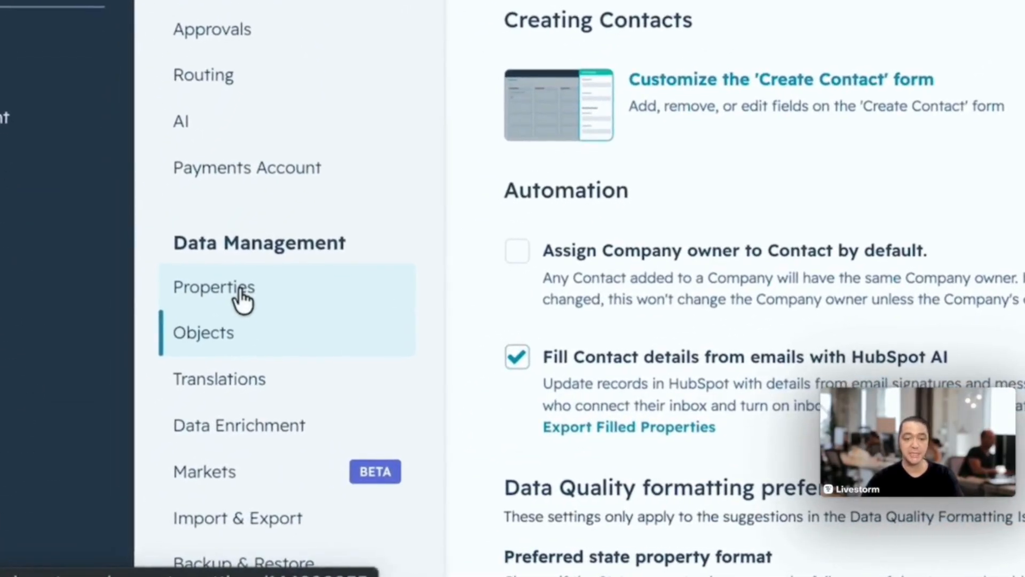
left_click(237, 287)
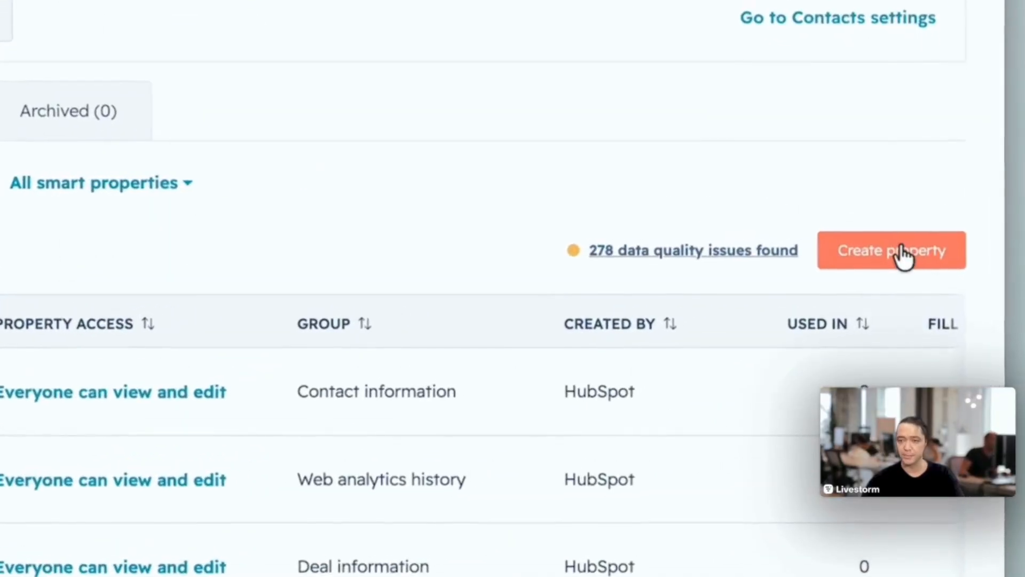
left_click(902, 252)
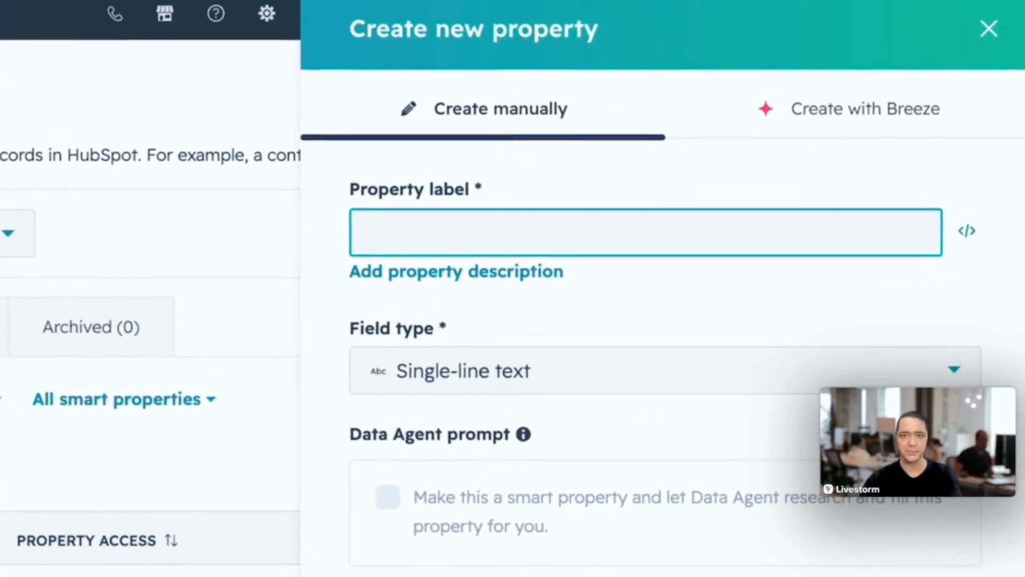
type("Livestorm Attendance Percent")
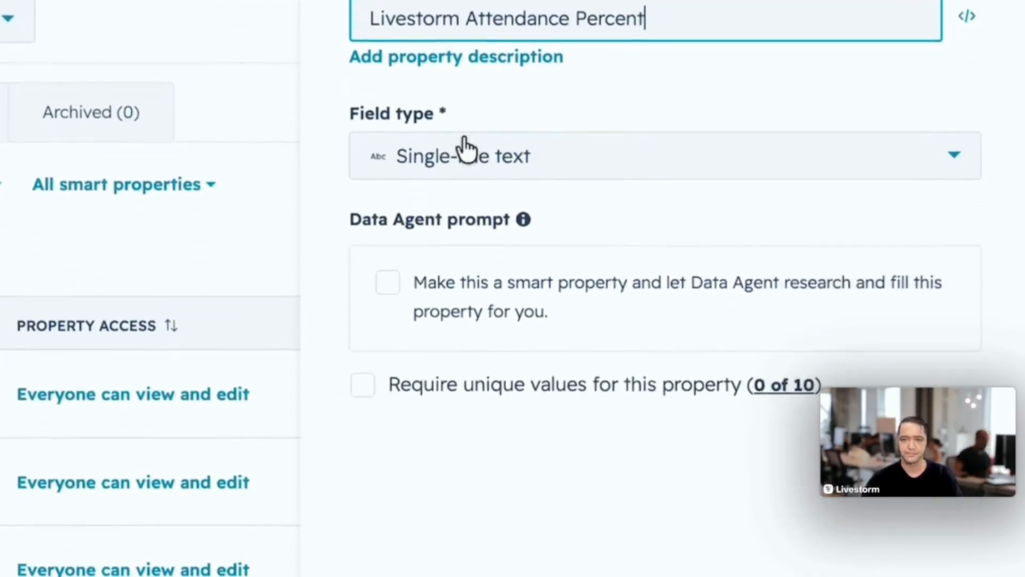
- Set the property's field type to Number with the Percentage format and create the property
left_click(461, 368)
left_click(455, 326)
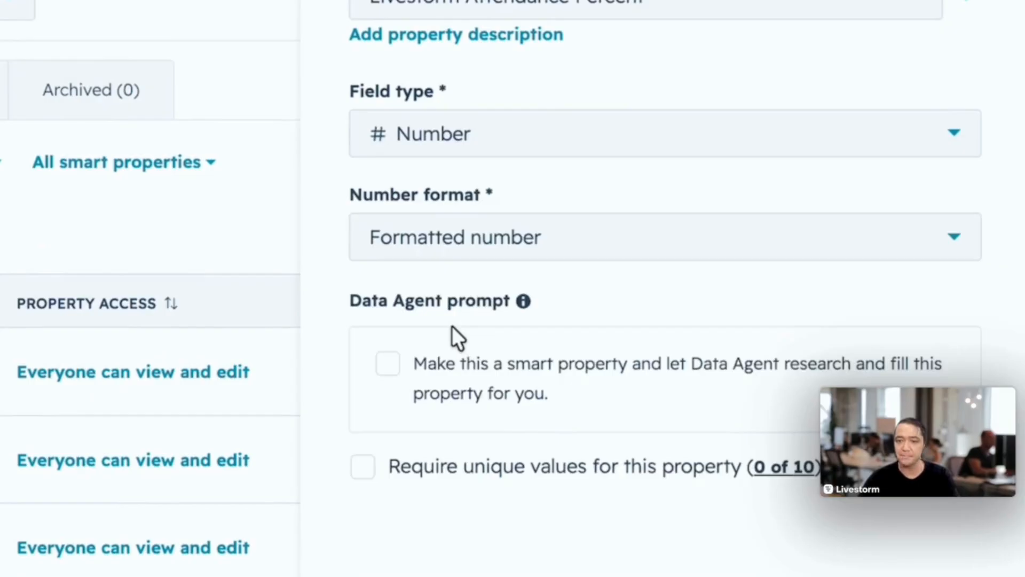
left_click(447, 239)
scroll(429, 367, "down", 2)
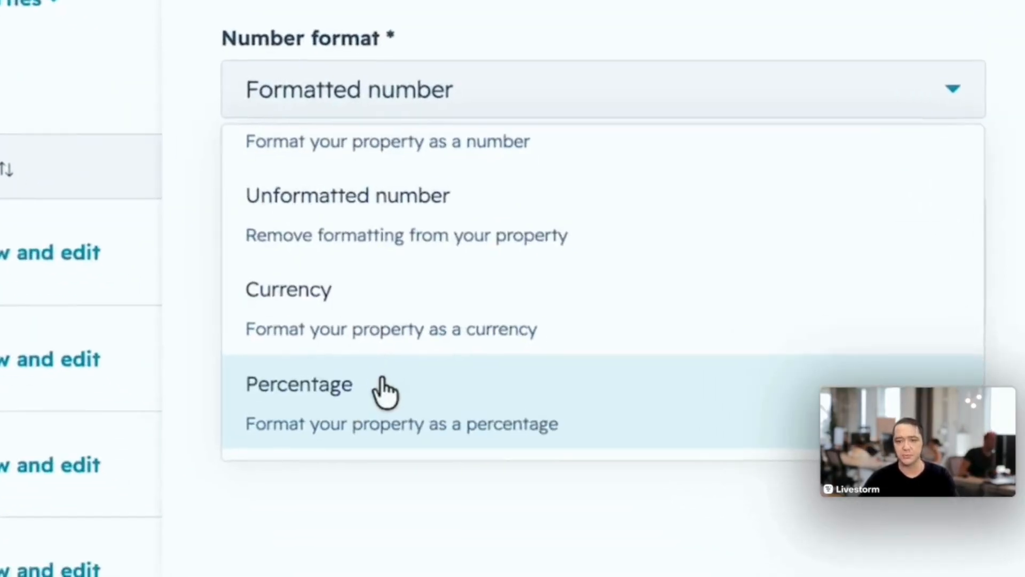
left_click(464, 486)
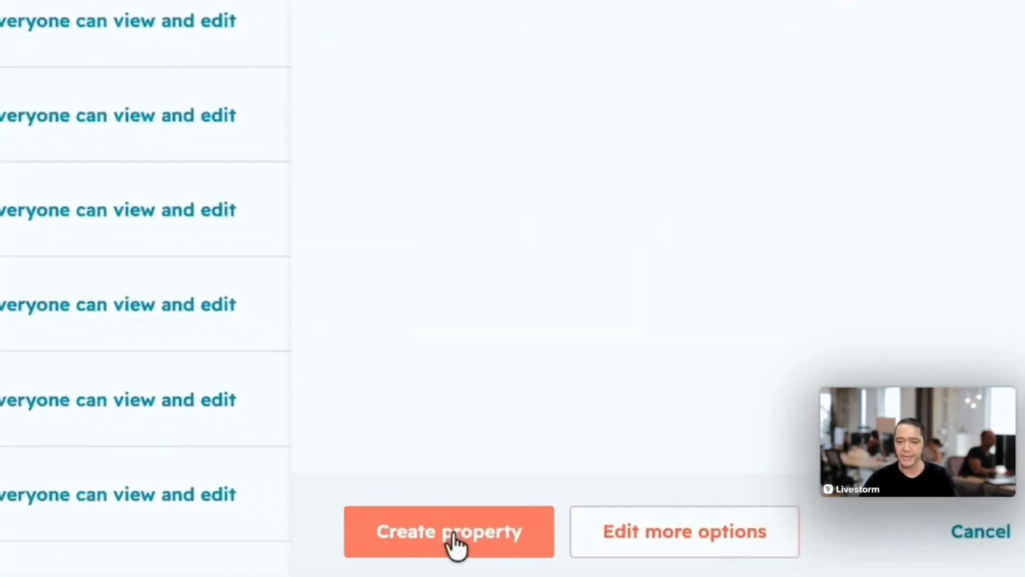
left_click(693, 547)
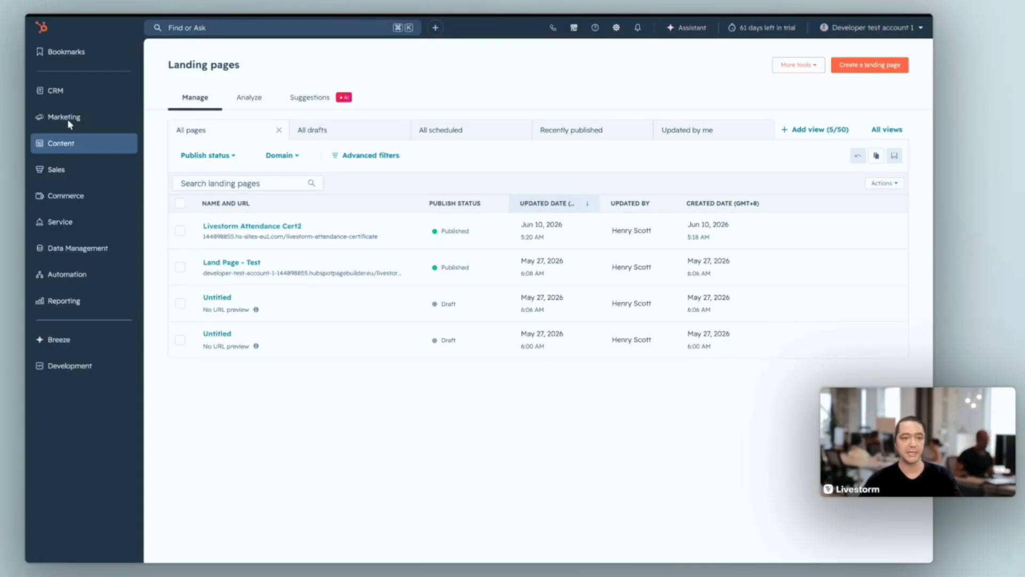
- Open the Design Manager and start a new HTML + HubL file
mouse_move(95, 146)
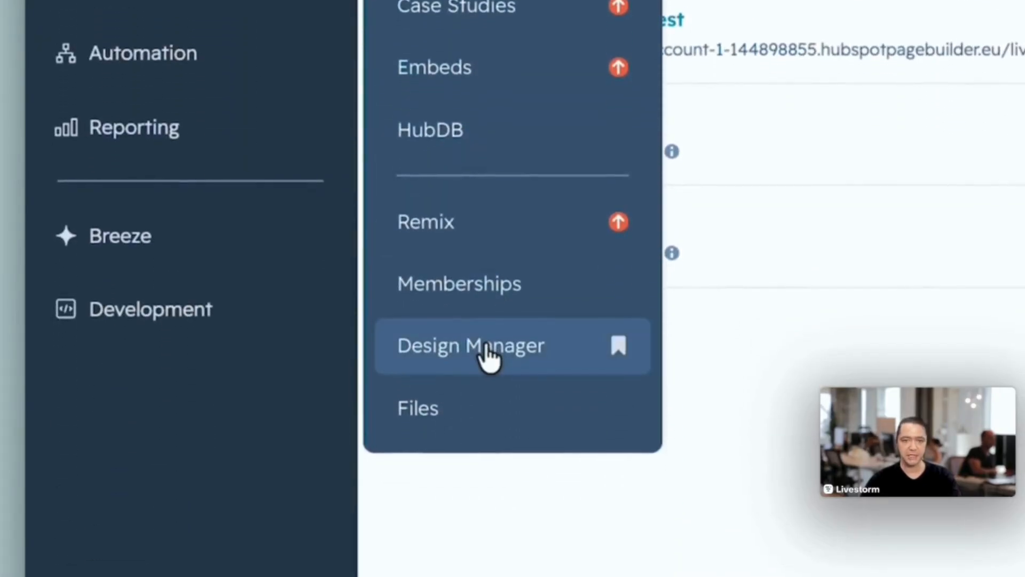
left_click(485, 346)
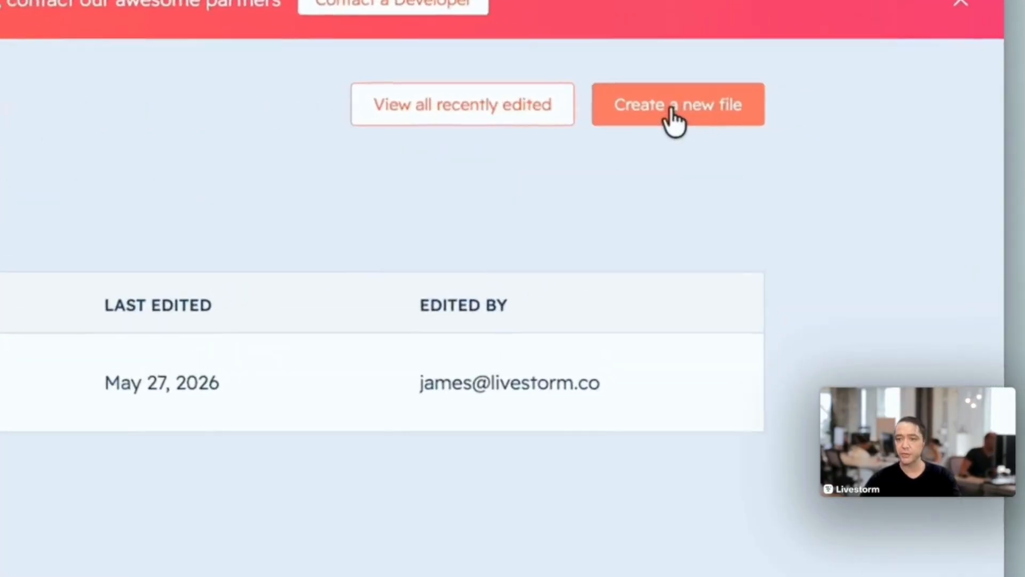
left_click(812, 111)
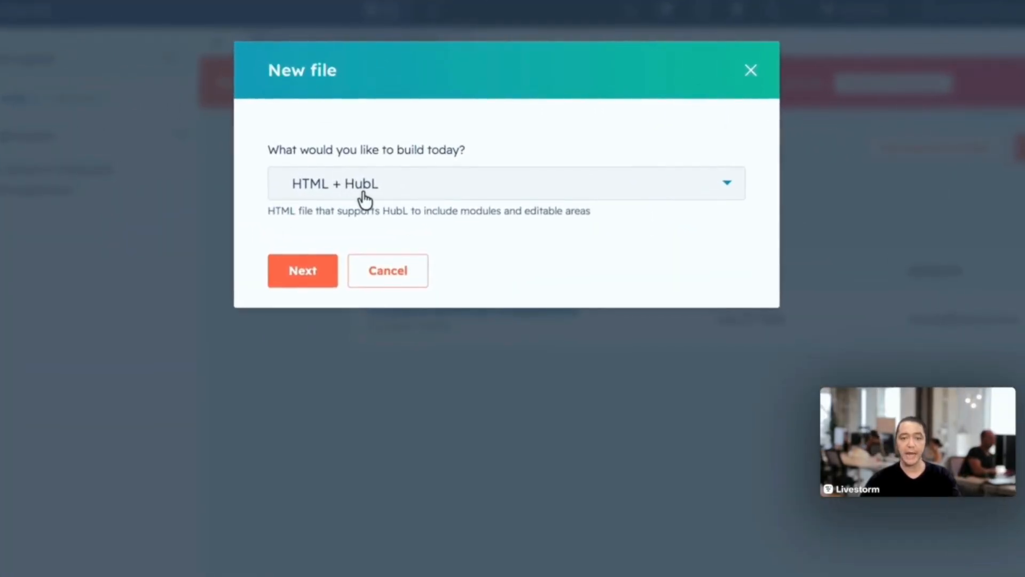
left_click(312, 272)
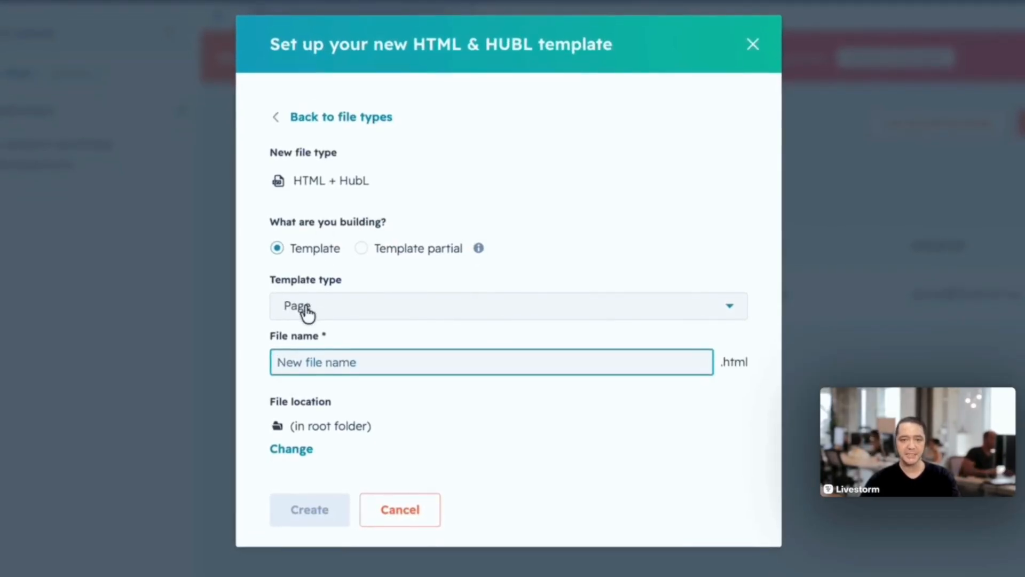
- Keep the template type as Page, name the file "Certificate" and create it in the root folder
left_click(325, 321)
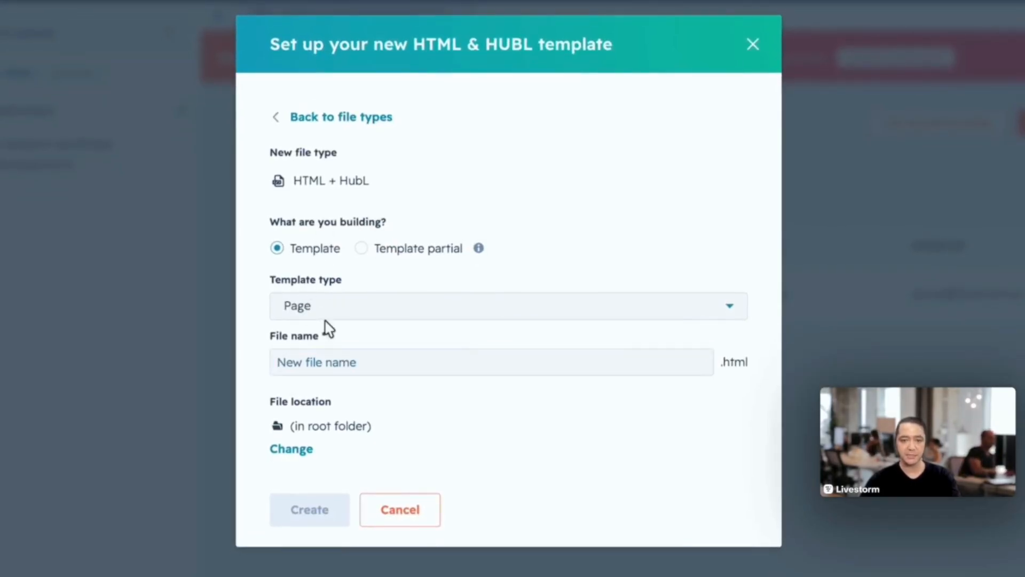
left_click(315, 360)
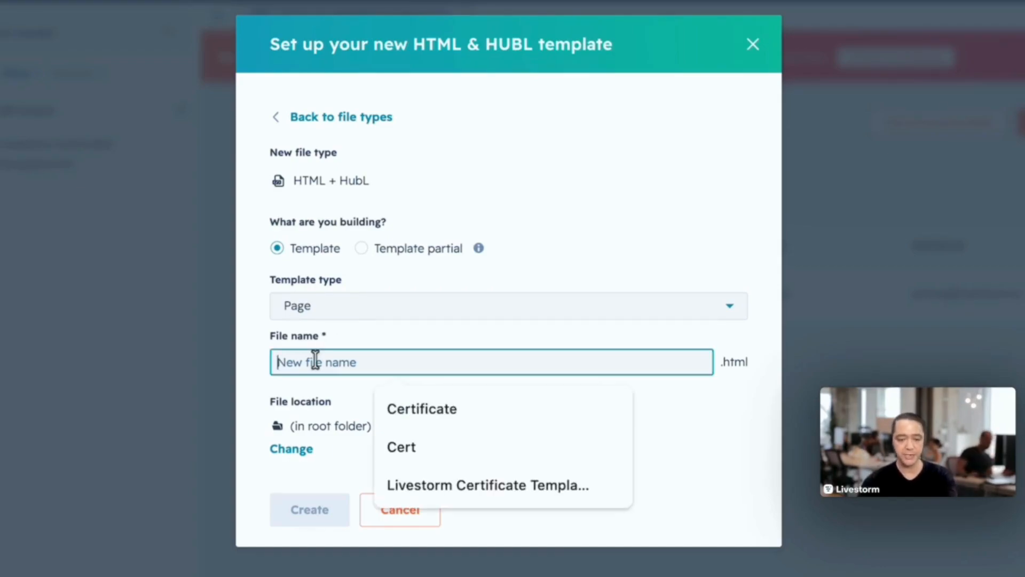
type("Certificat")
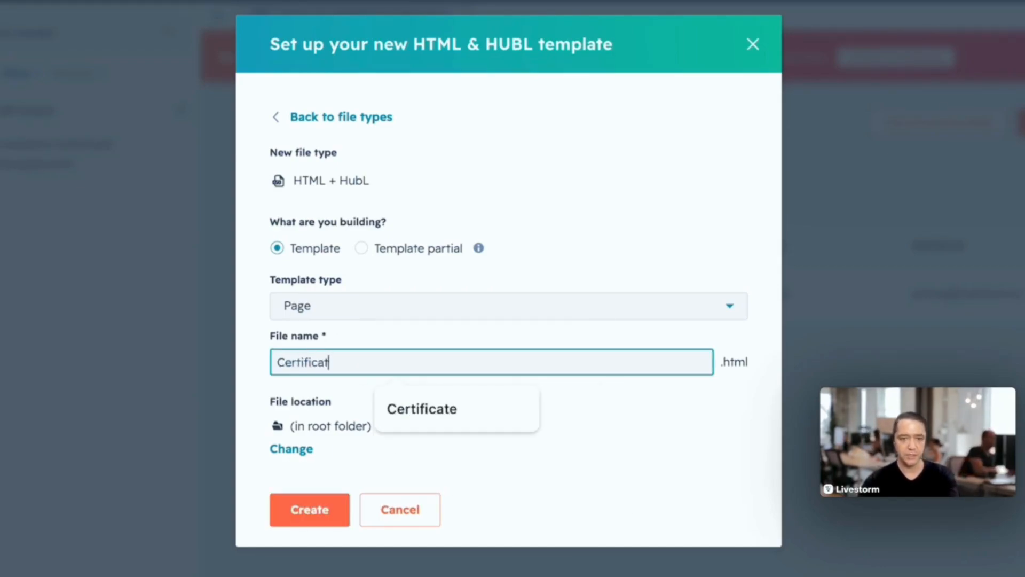
type("e")
left_click(310, 510)
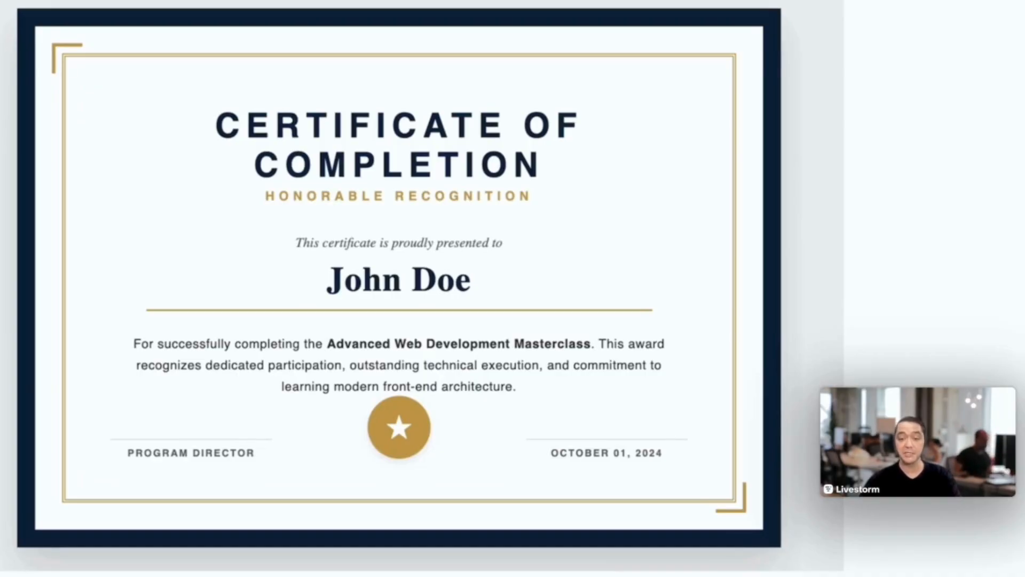
- Replace all default code in Certificate.html with the certificate code copied from the HTML Certificate document
mouse_move(374, 285)
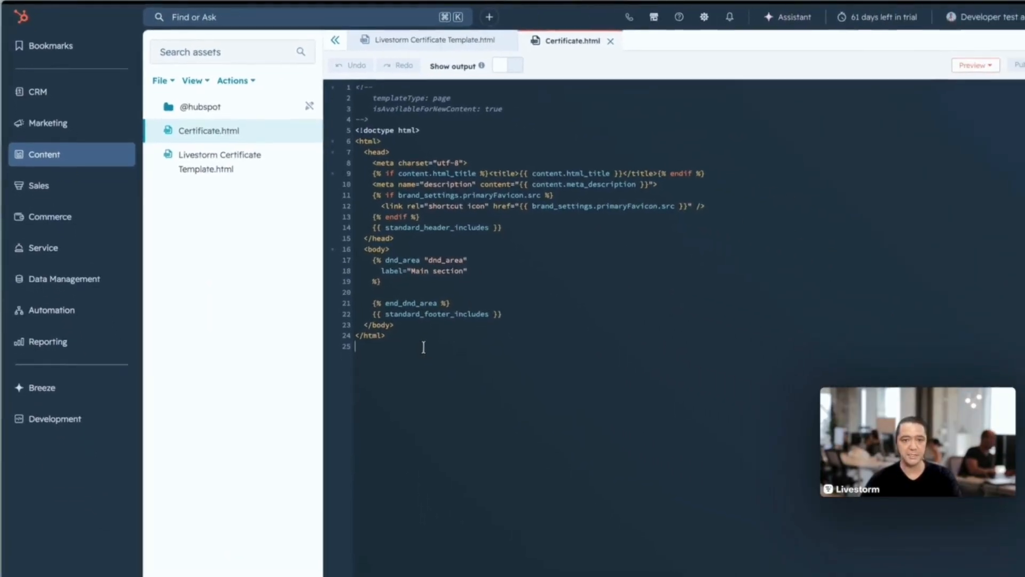
key("super+a")
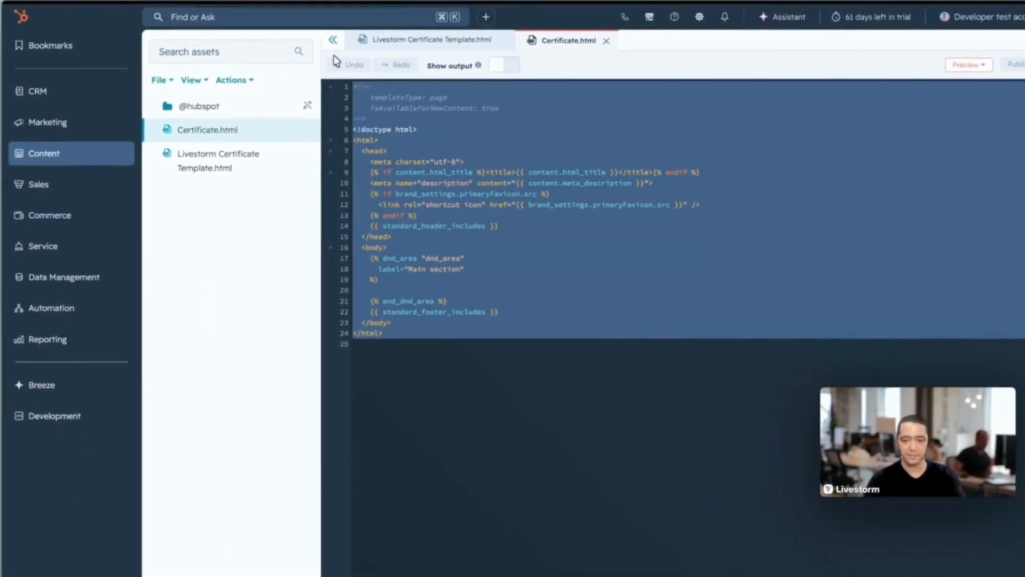
key("BackSpace")
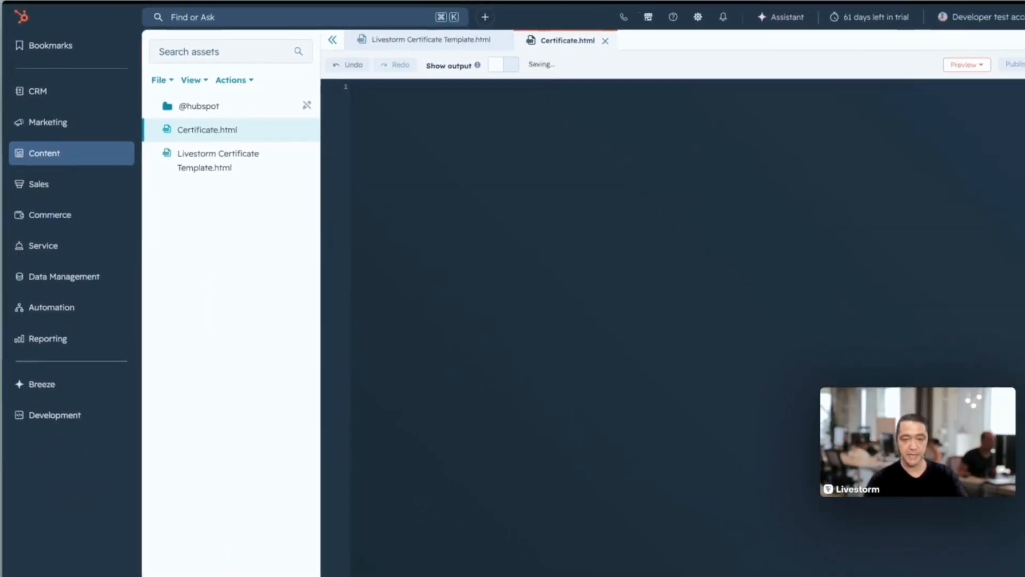
key("super+v")
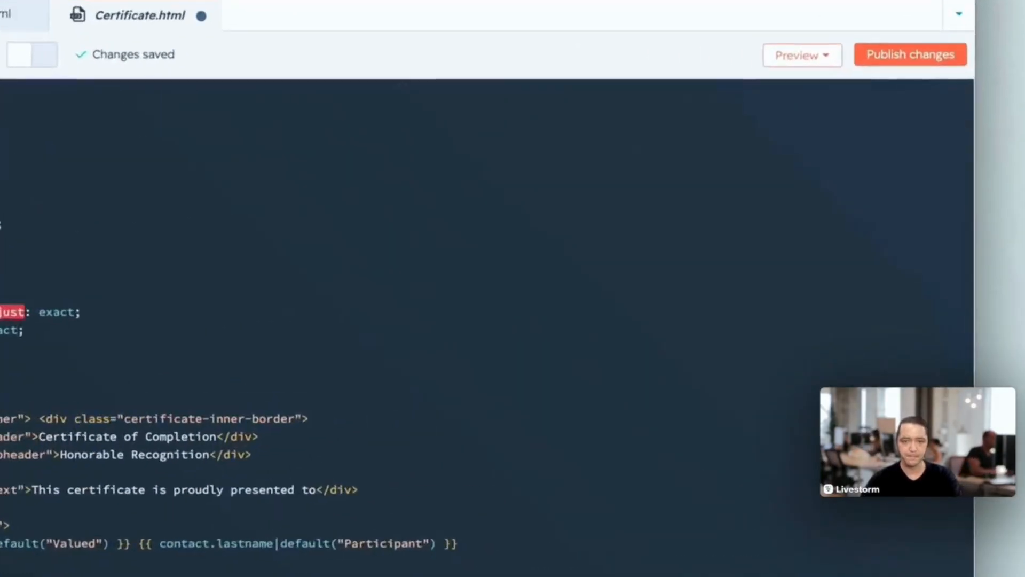
- Open the live preview with display options and examine the contact first name and last name placeholders on the certificate
left_click(846, 67)
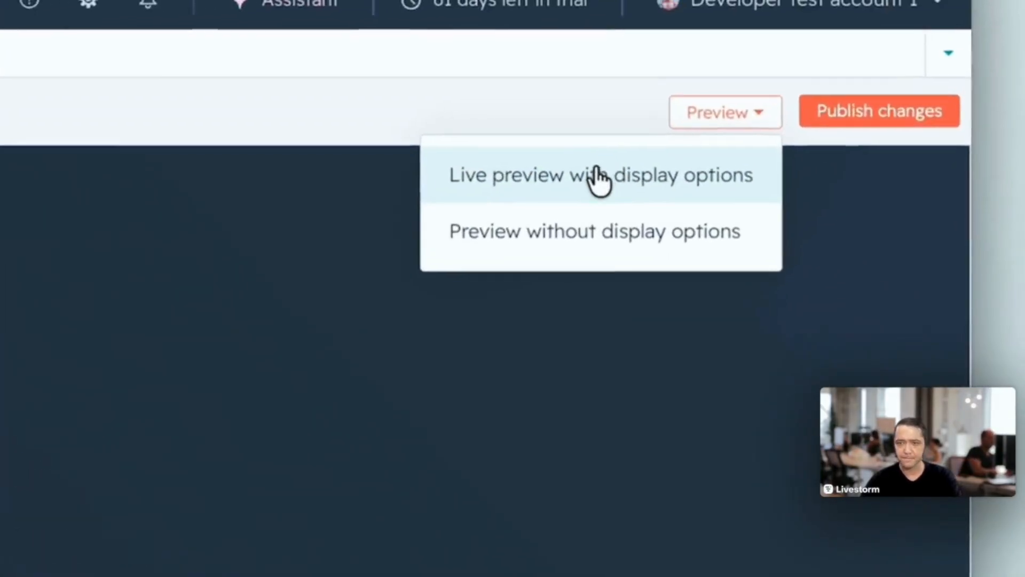
left_click(569, 198)
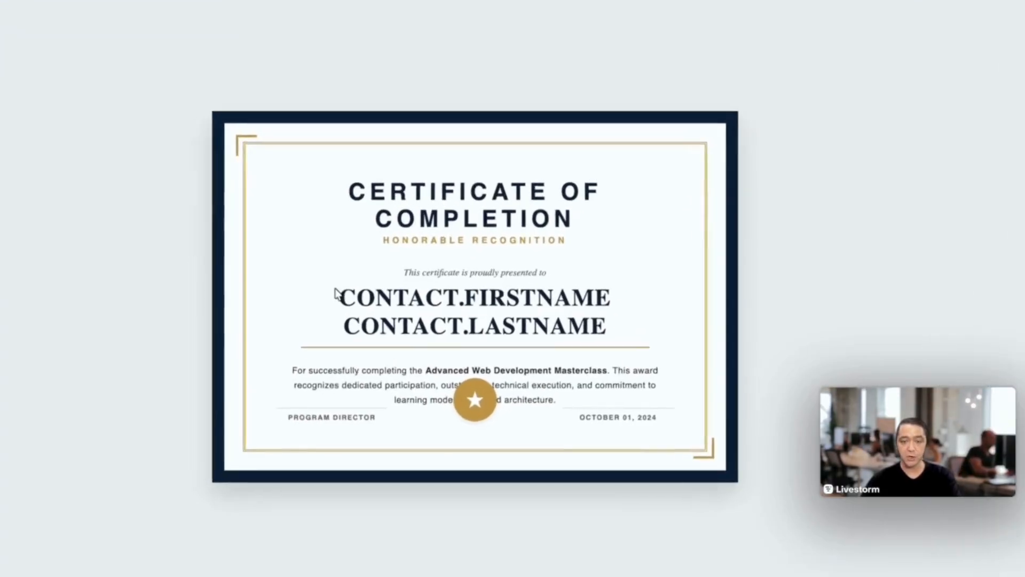
left_click_drag(373, 322, 593, 326)
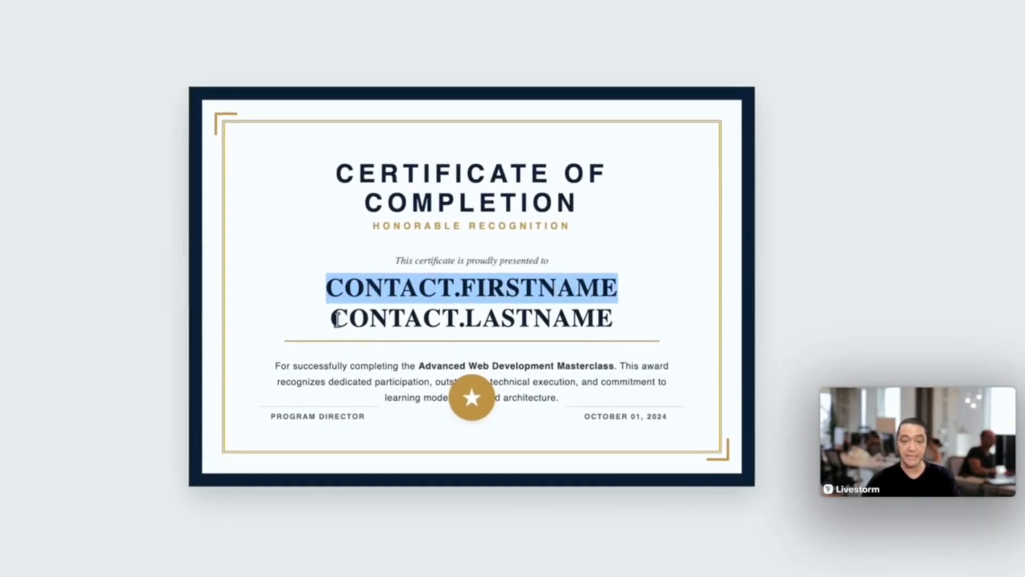
left_click_drag(337, 318, 615, 319)
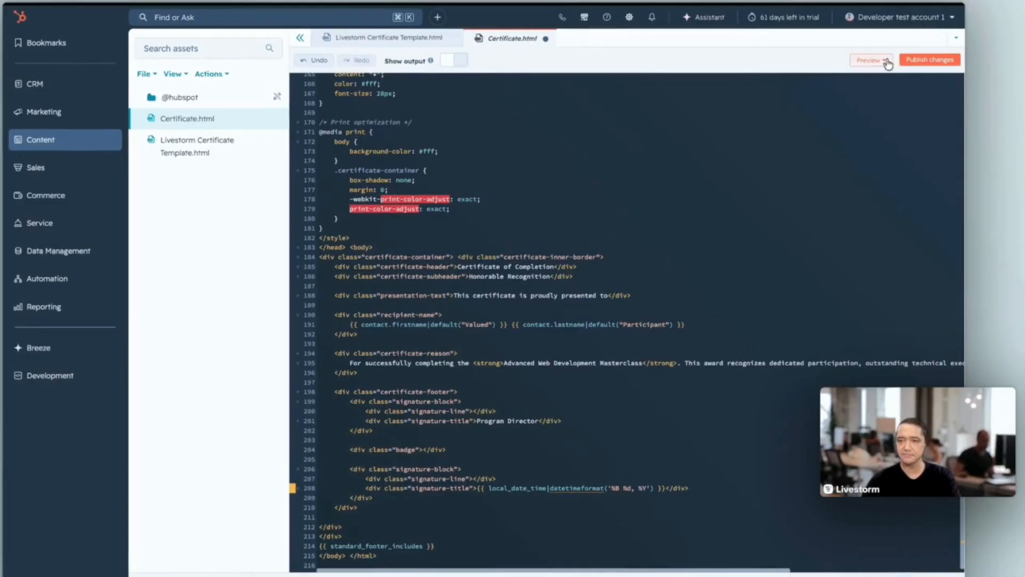
- Publish the changes to the Certificate.html template
left_click(887, 61)
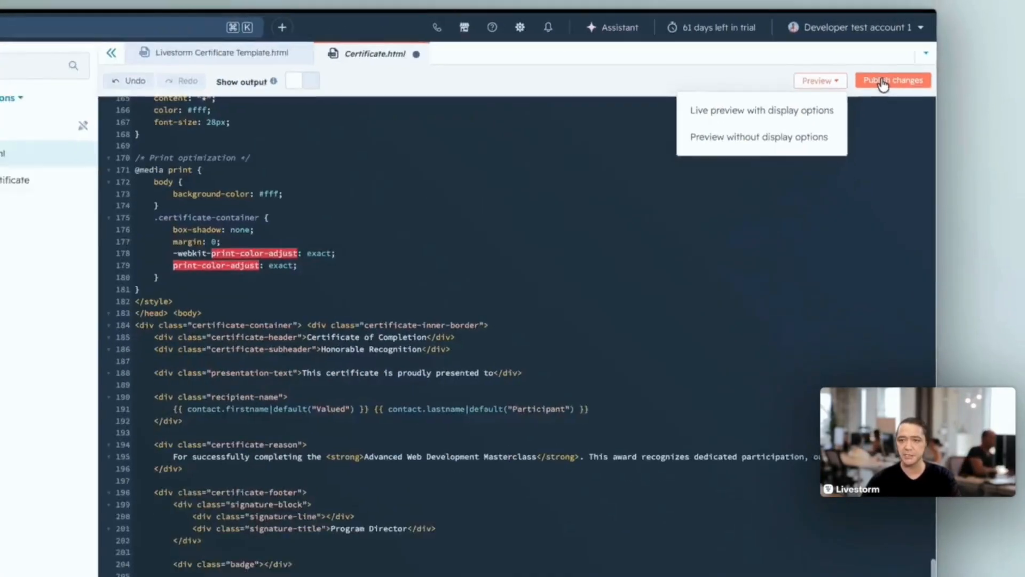
left_click(884, 81)
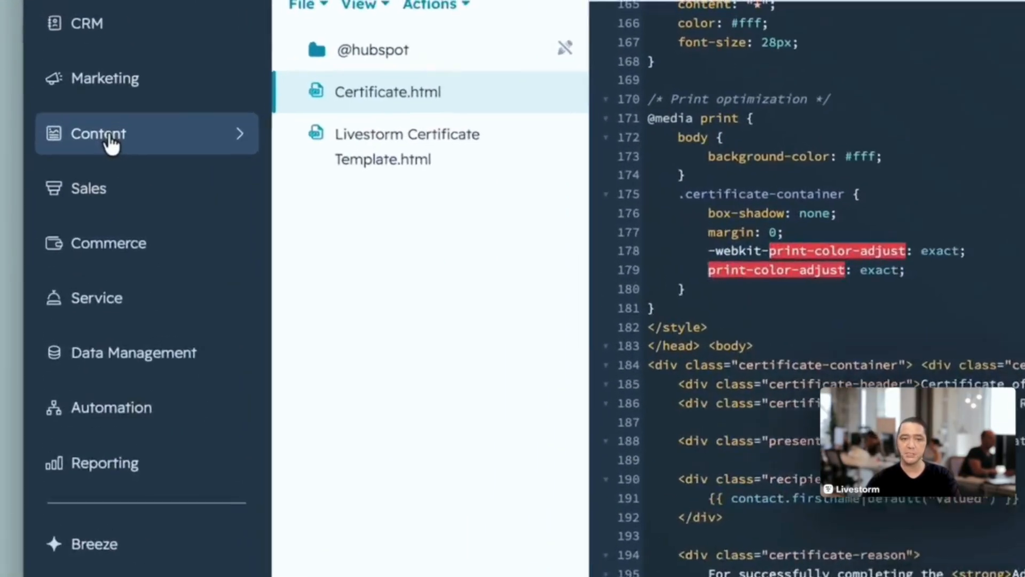
- Go to the landing pages under Content and start creating a new landing page
mouse_move(111, 142)
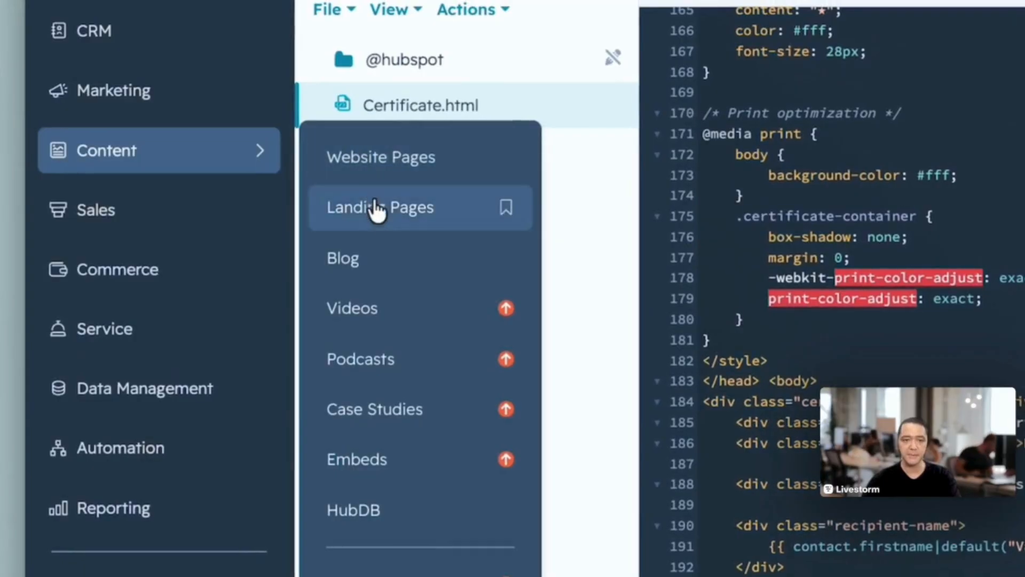
left_click(377, 209)
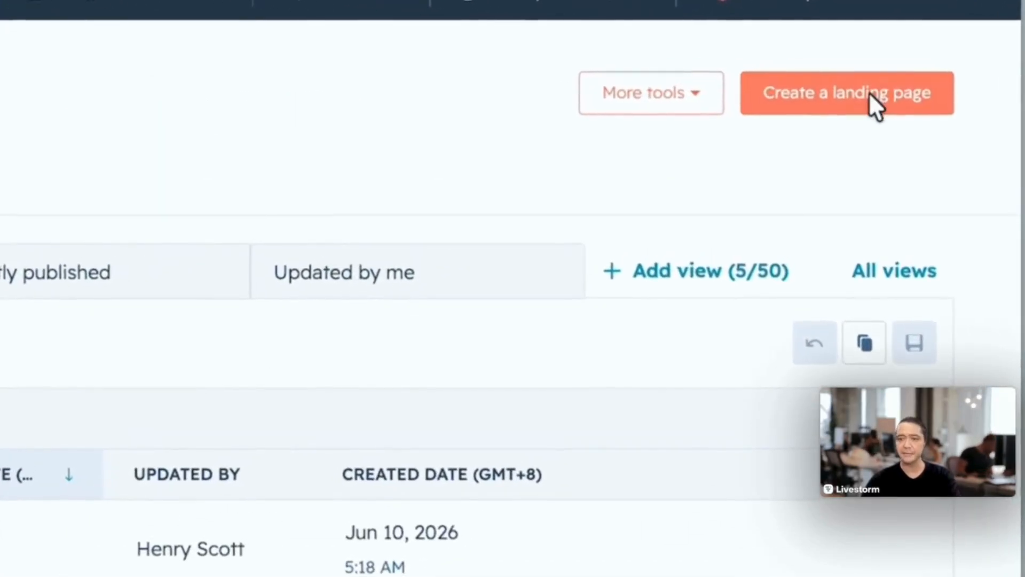
left_click(869, 92)
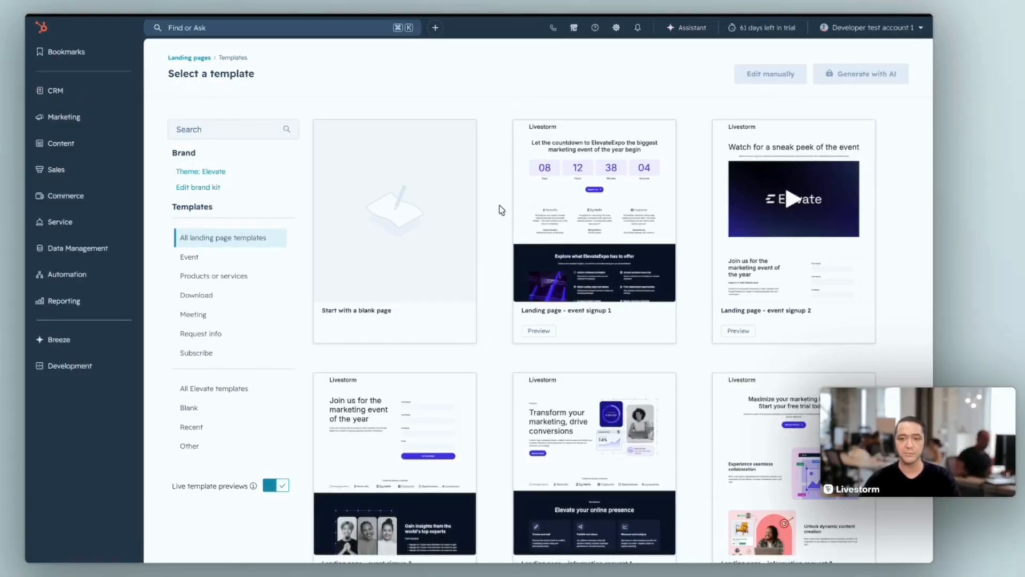
- Select the Certificate.html template from the Other category and open the new landing page in the editor
scroll(502, 208, "down", 2)
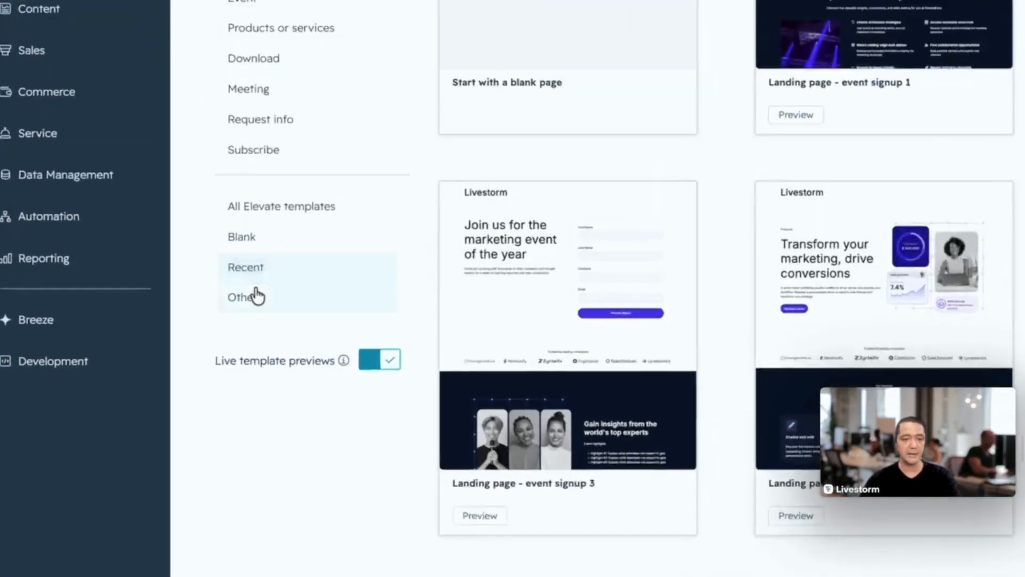
mouse_move(198, 328)
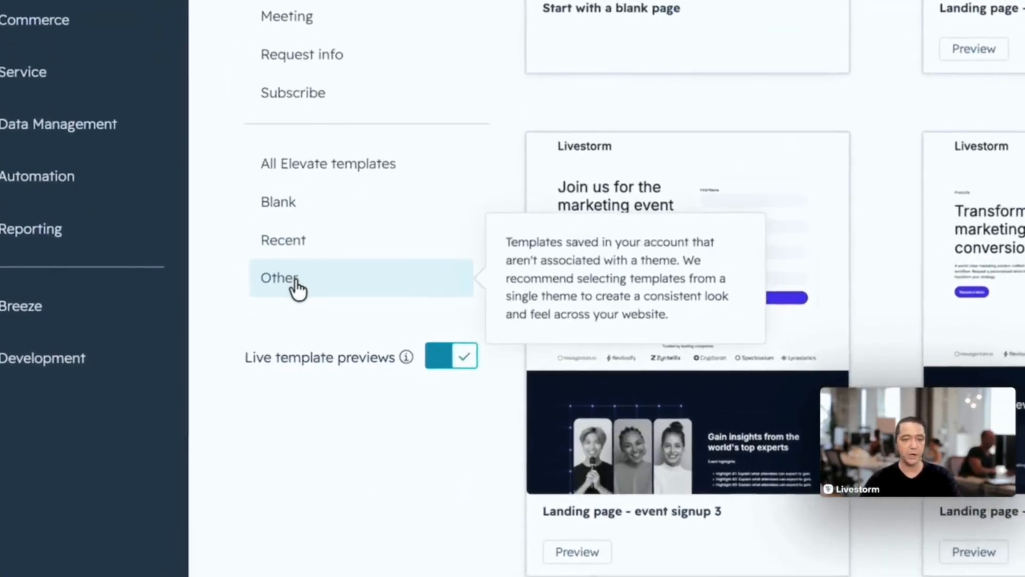
left_click(297, 281)
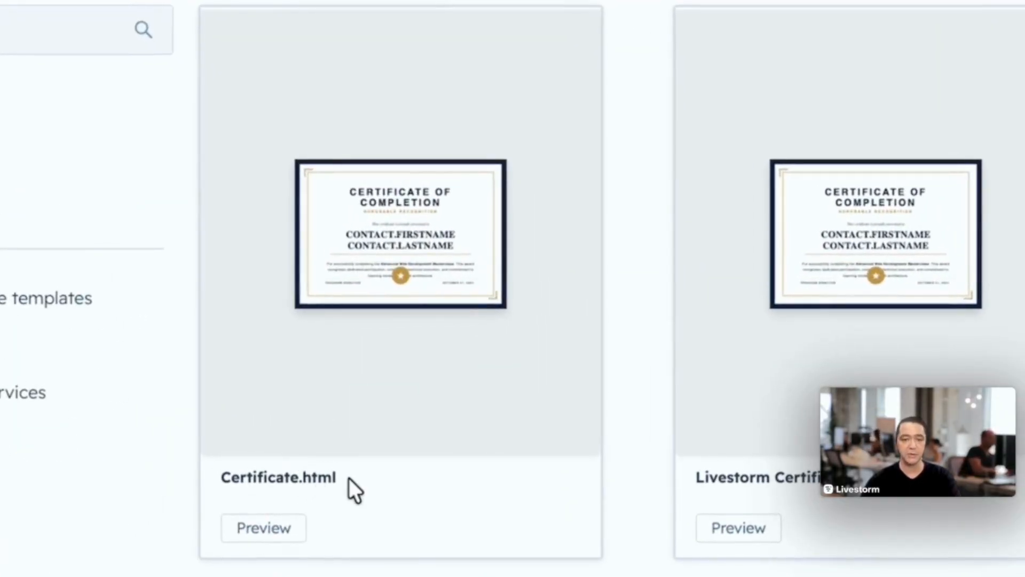
left_click_drag(348, 479, 212, 479)
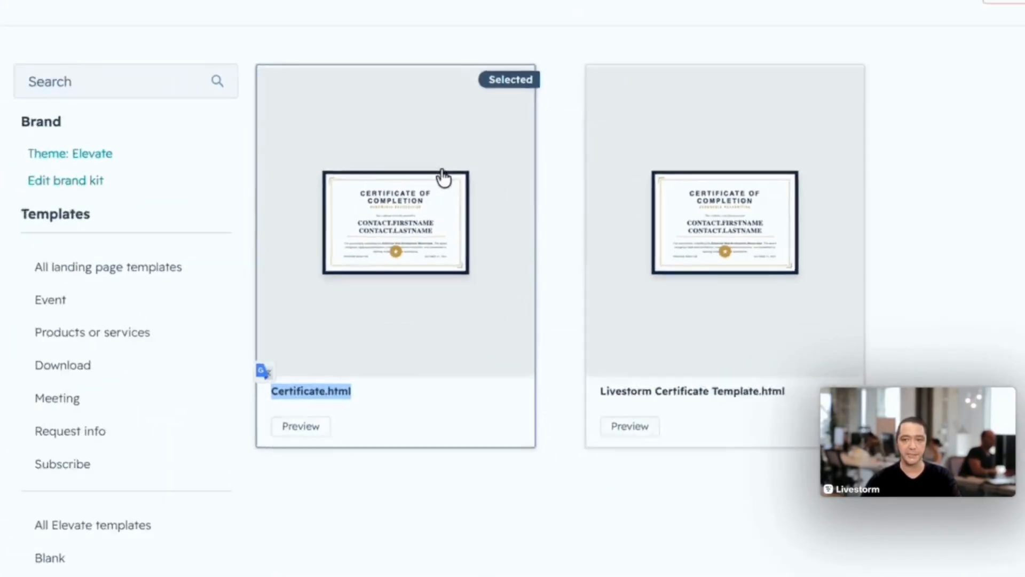
left_click(467, 168)
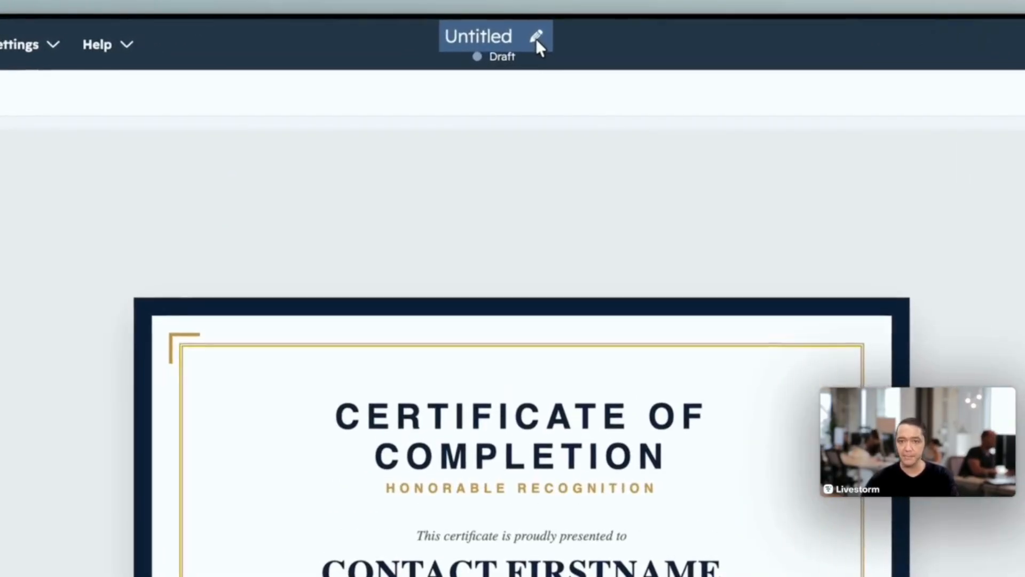
- Rename the untitled landing page to "Completion Certificate"
left_click(536, 38)
type("Complete")
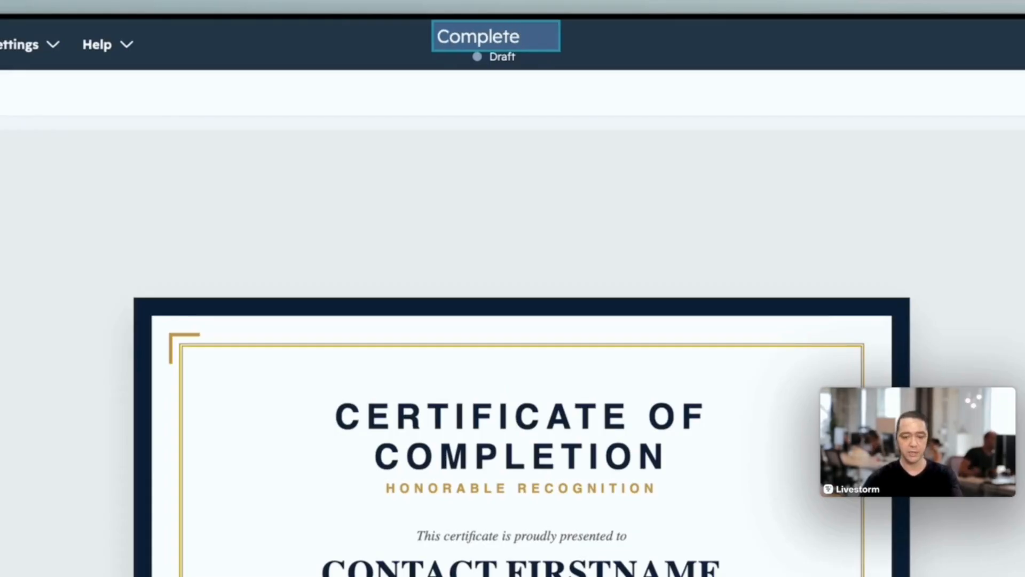
key("BackSpace")
type("ion Certificate")
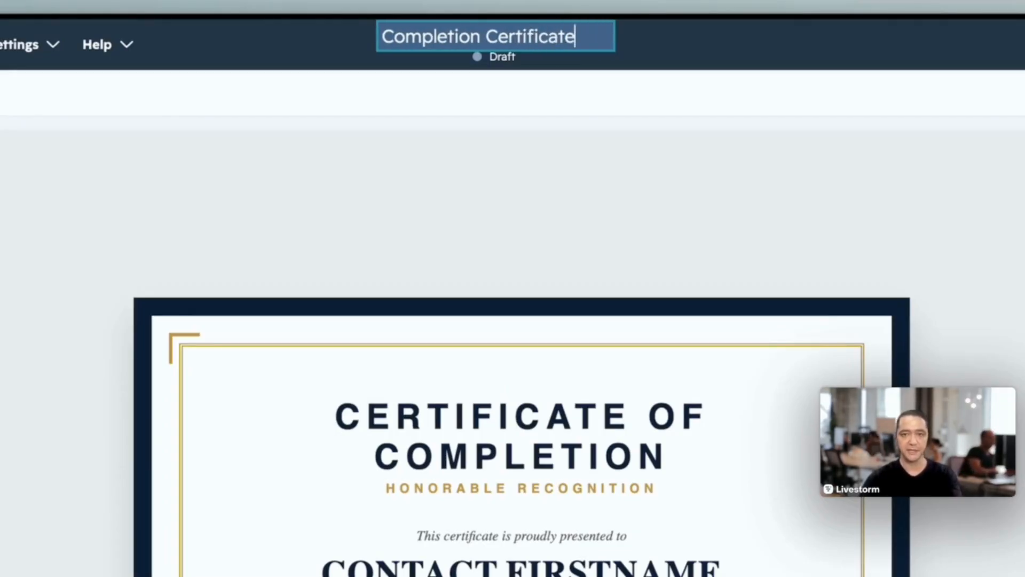
key("Return")
- Open the landing page's settings and set the page title to "Completion Certificate"
left_click(795, 131)
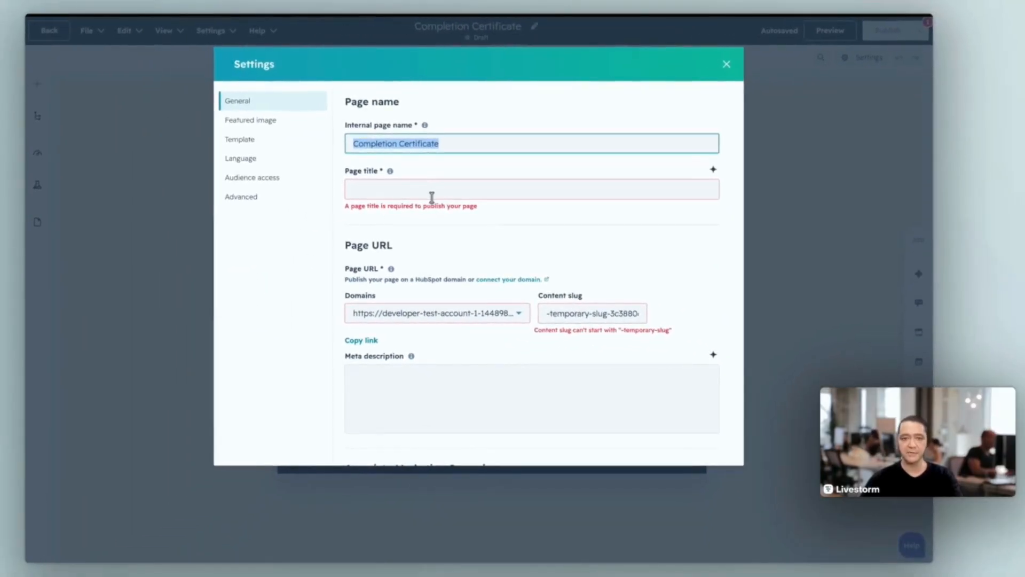
left_click(431, 197)
type("Completion")
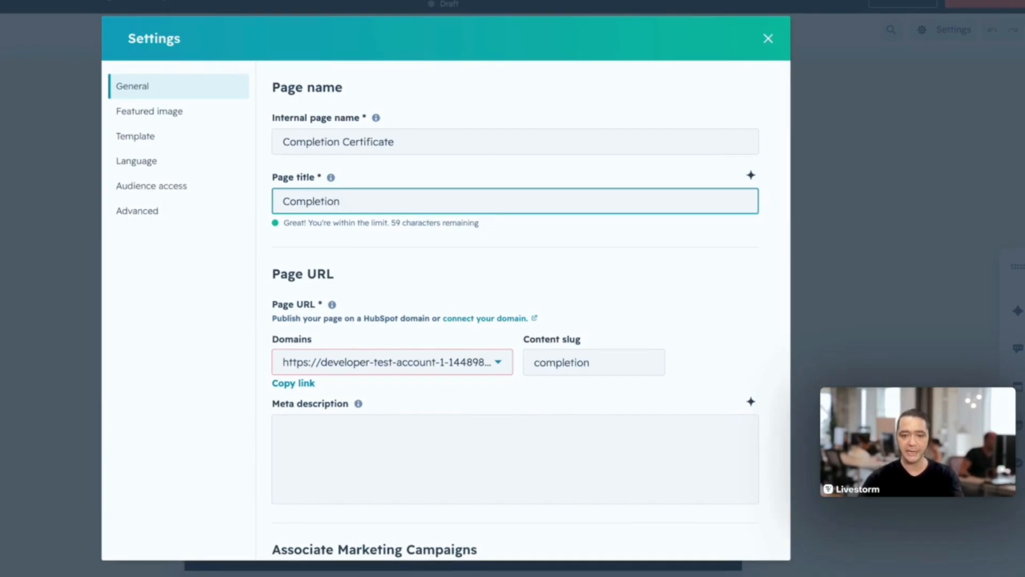
type("Certificate")
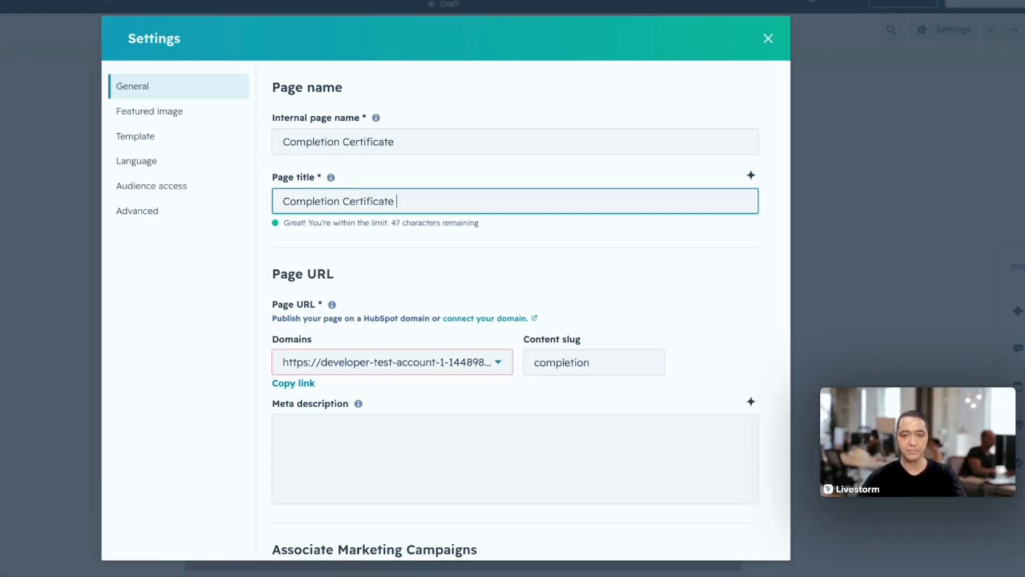
key("BackSpace")
- Examine the page URL, content slug and meta description in the landing page's settings, and close the settings
scroll(369, 261, "down", 2)
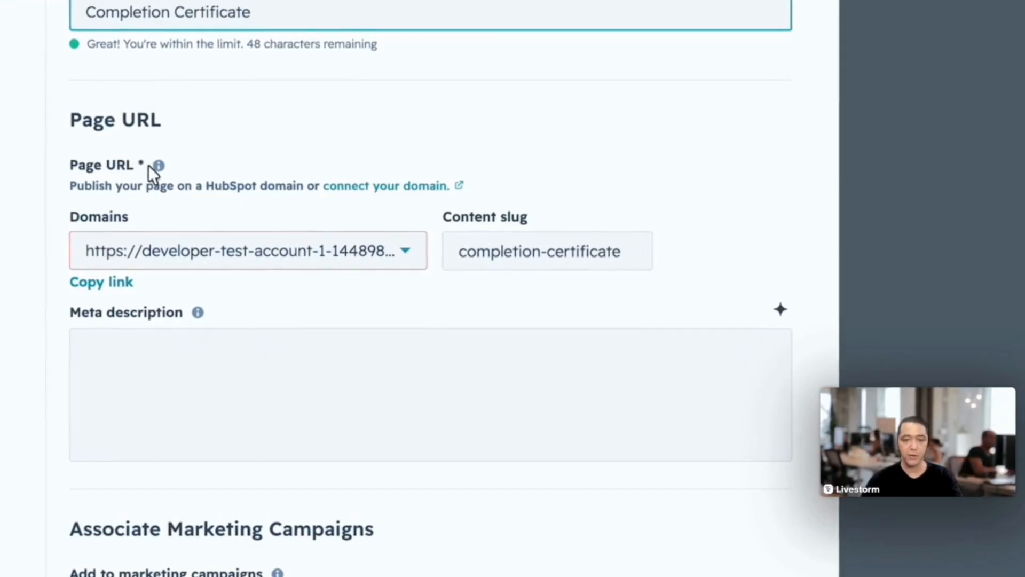
left_click(460, 255)
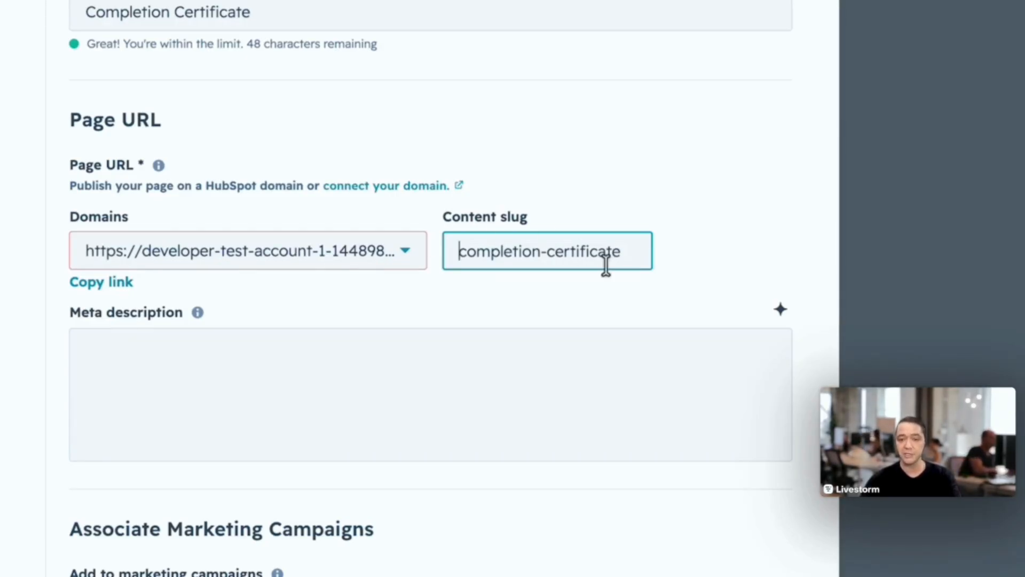
left_click_drag(630, 254, 428, 256)
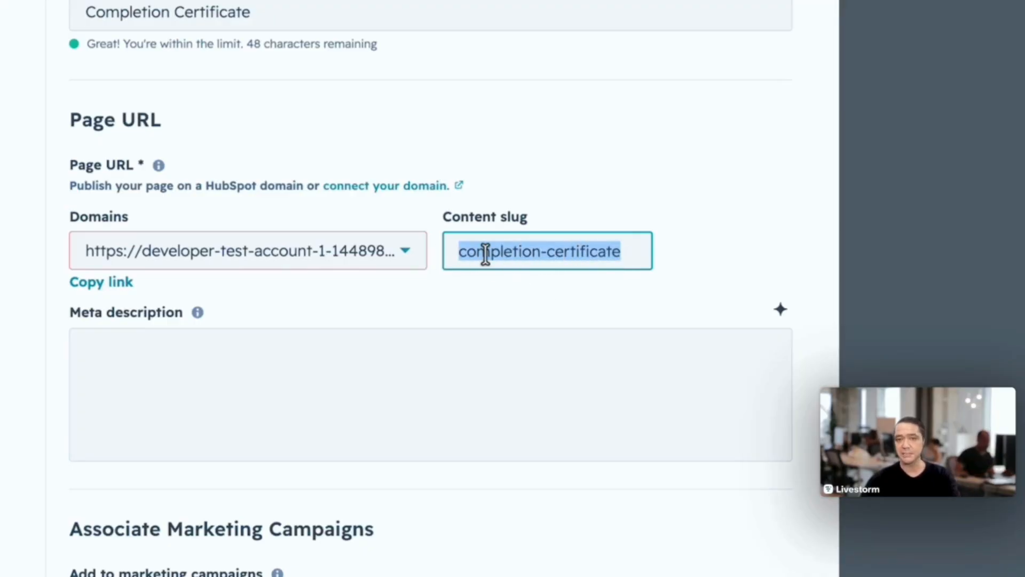
left_click(341, 362)
left_click(19, 319)
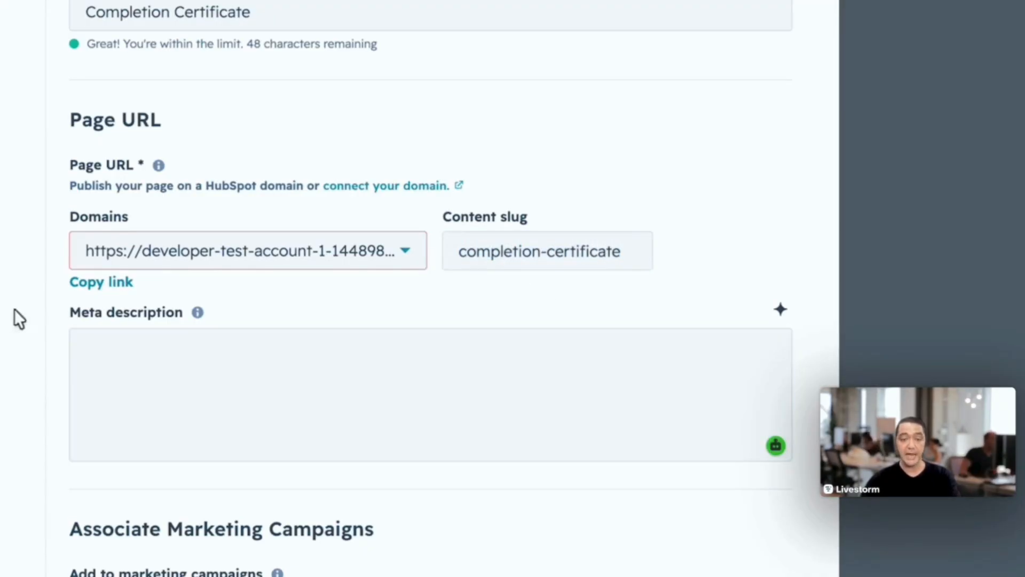
left_click(130, 385)
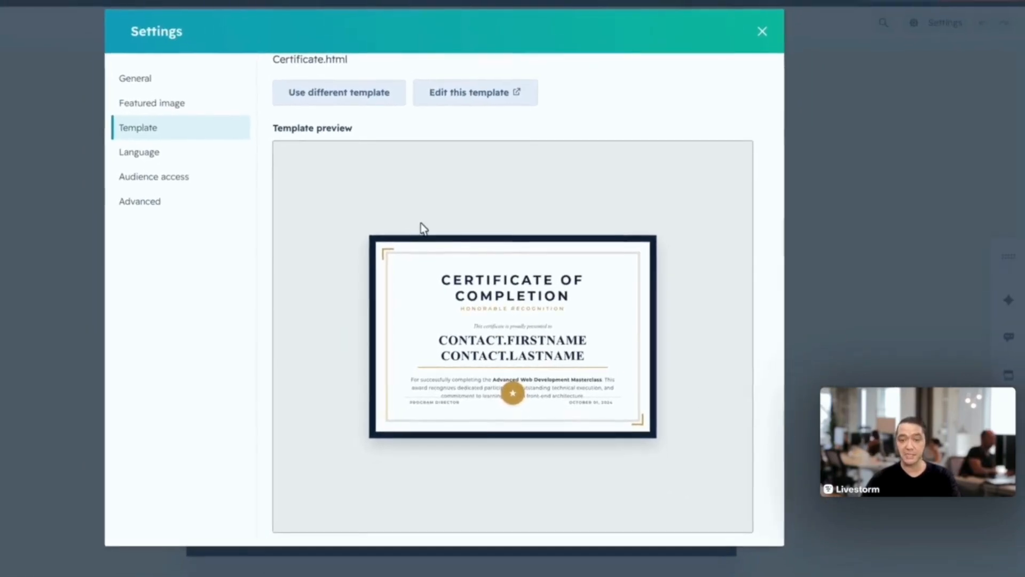
scroll(422, 225, "down", 1)
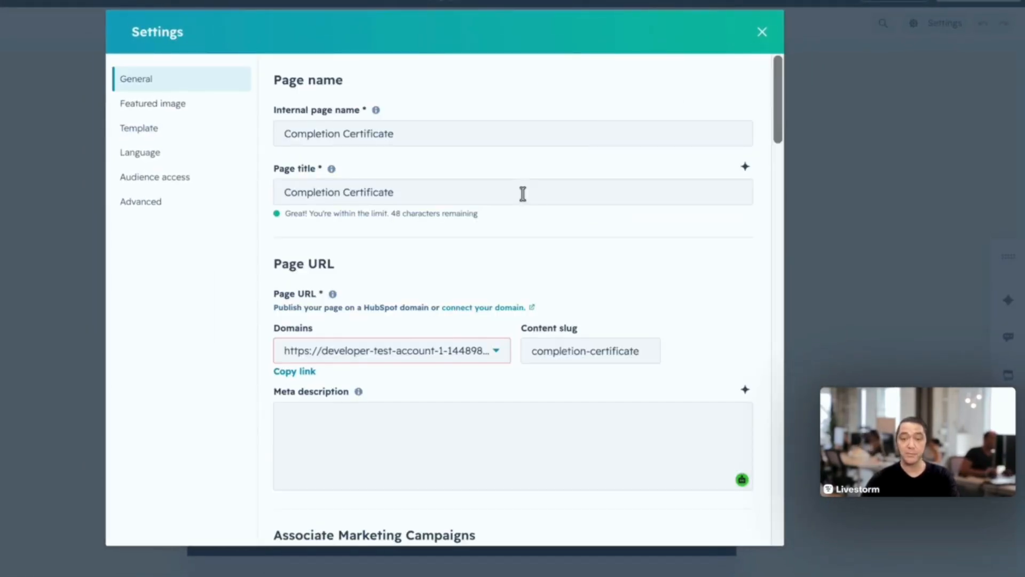
left_click(762, 32)
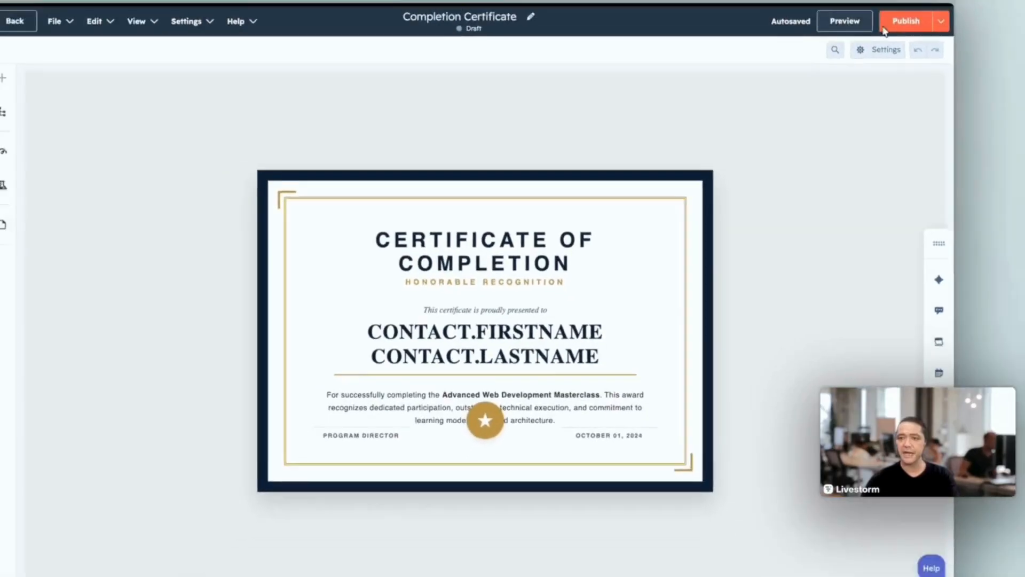
- Publish the Completion Certificate landing page and copy its published URL
left_click(908, 20)
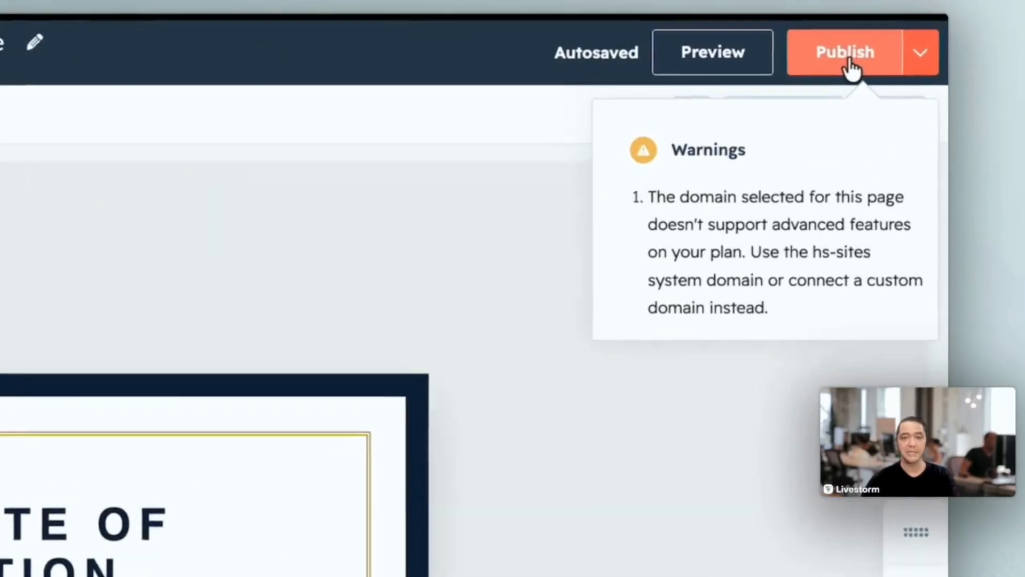
left_click(850, 61)
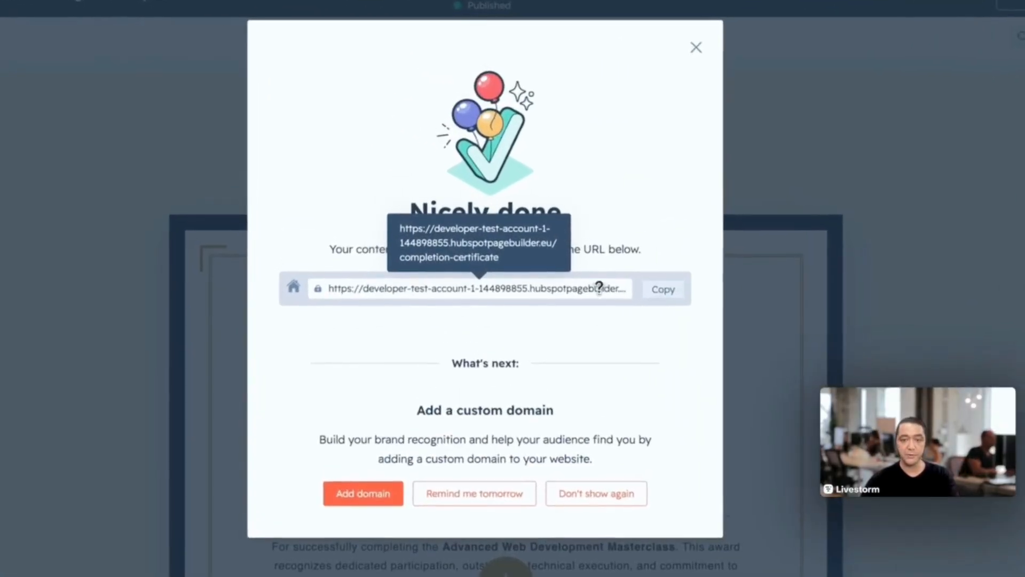
left_click(676, 293)
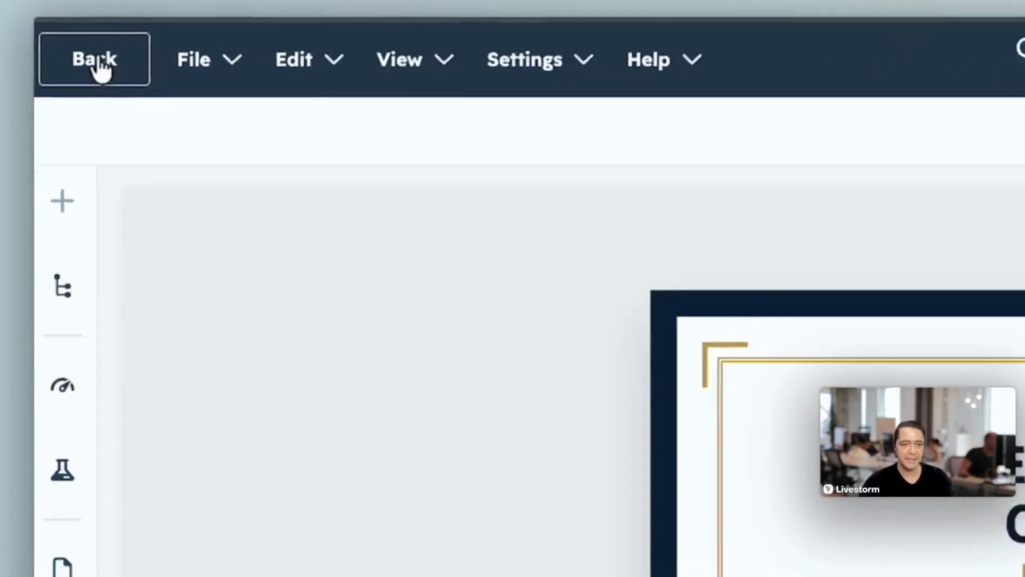
- Leave the landing page editor and go to the marketing emails
left_click(36, 51)
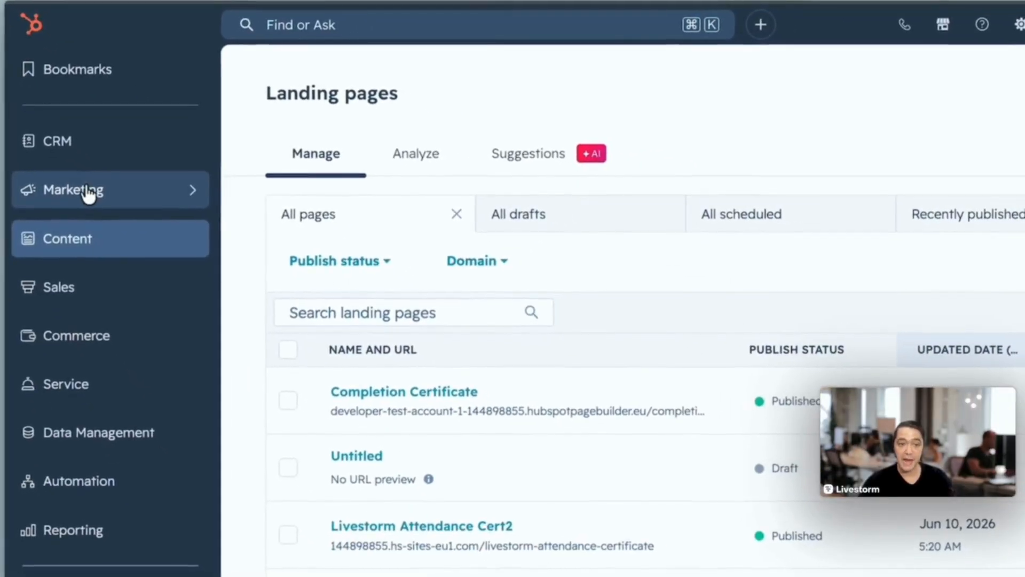
left_click(179, 192)
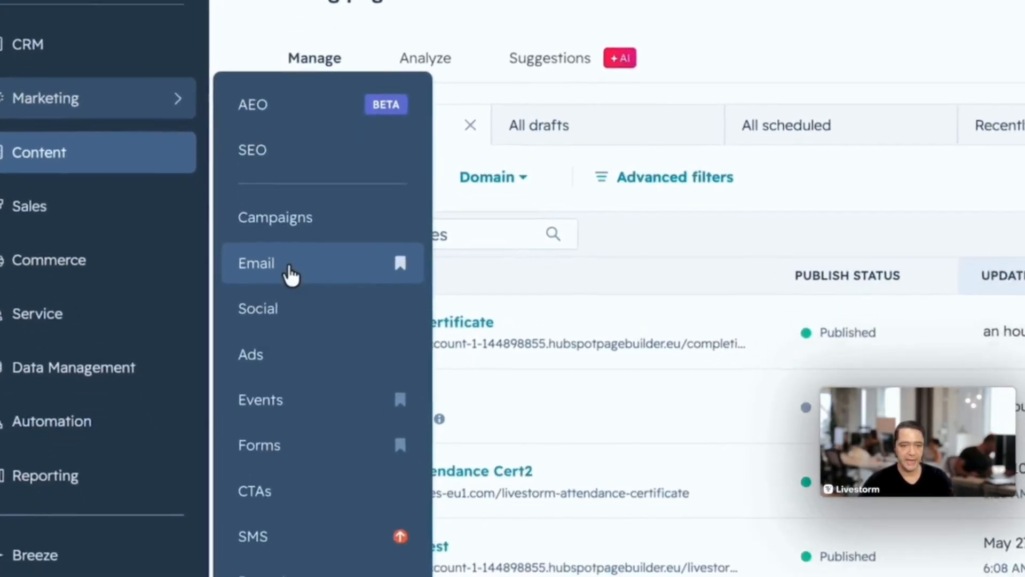
left_click(287, 247)
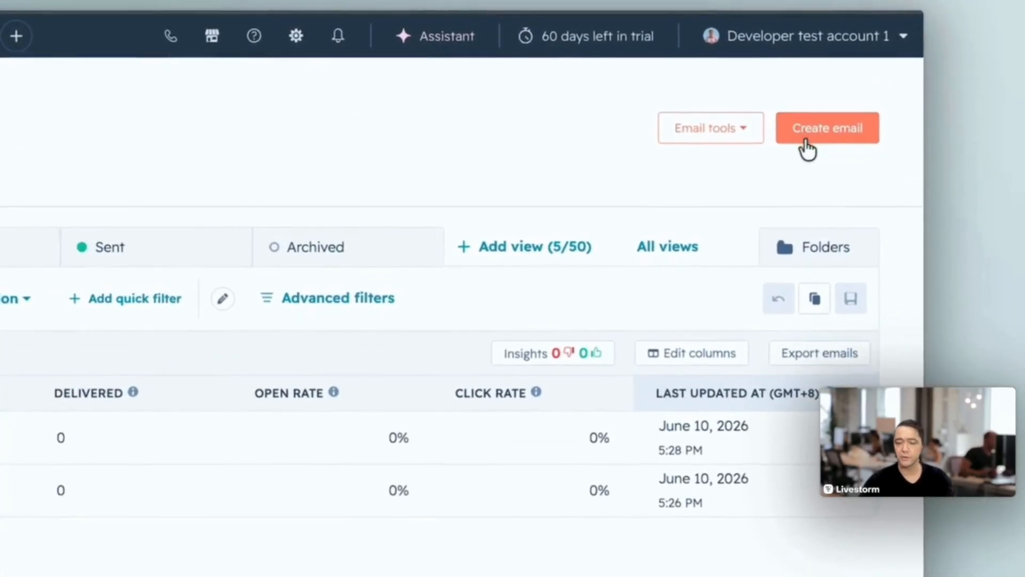
- Create a new email with the Automated sending method, starting from scratch
left_click(884, 115)
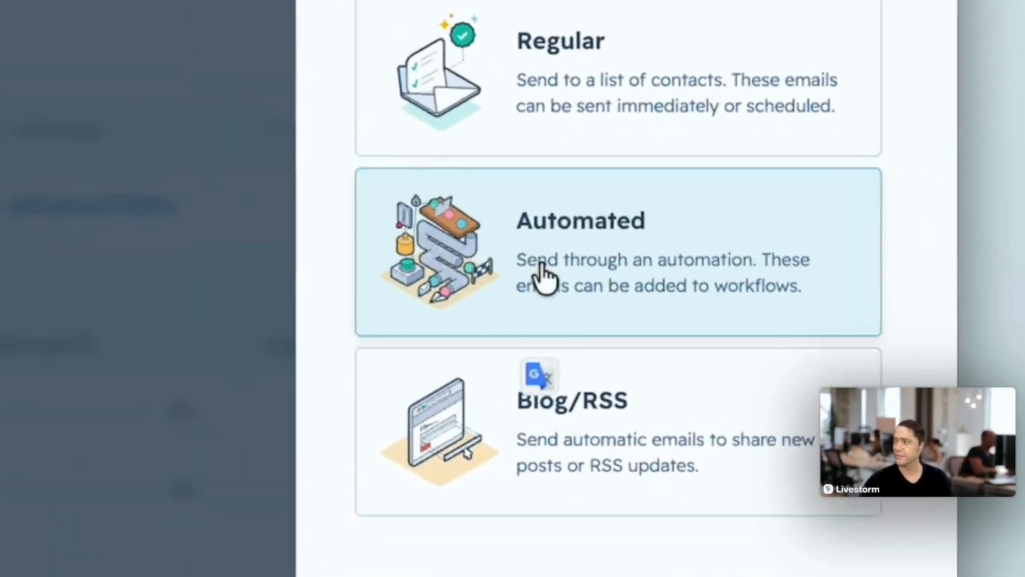
left_click(643, 340)
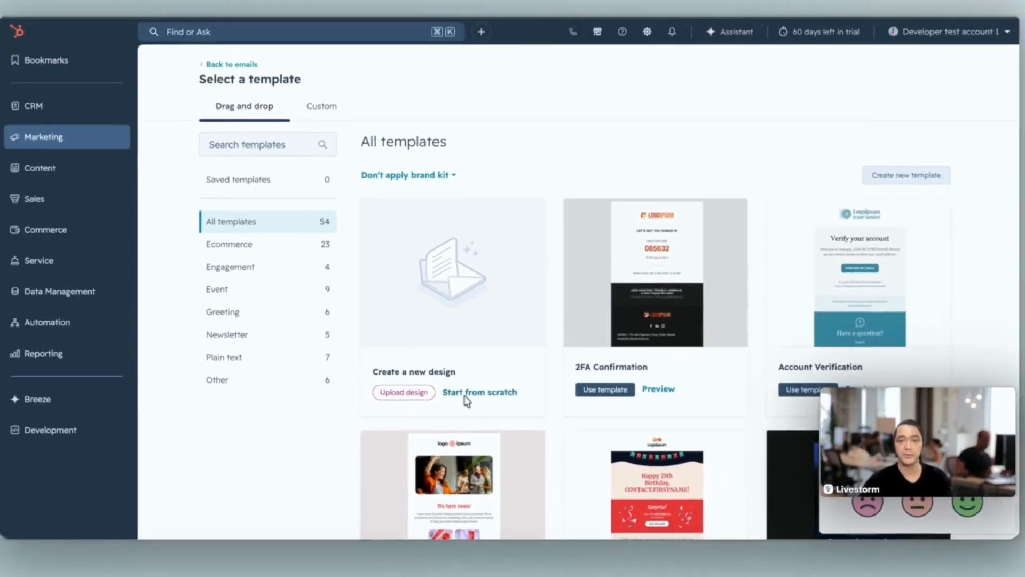
left_click(466, 395)
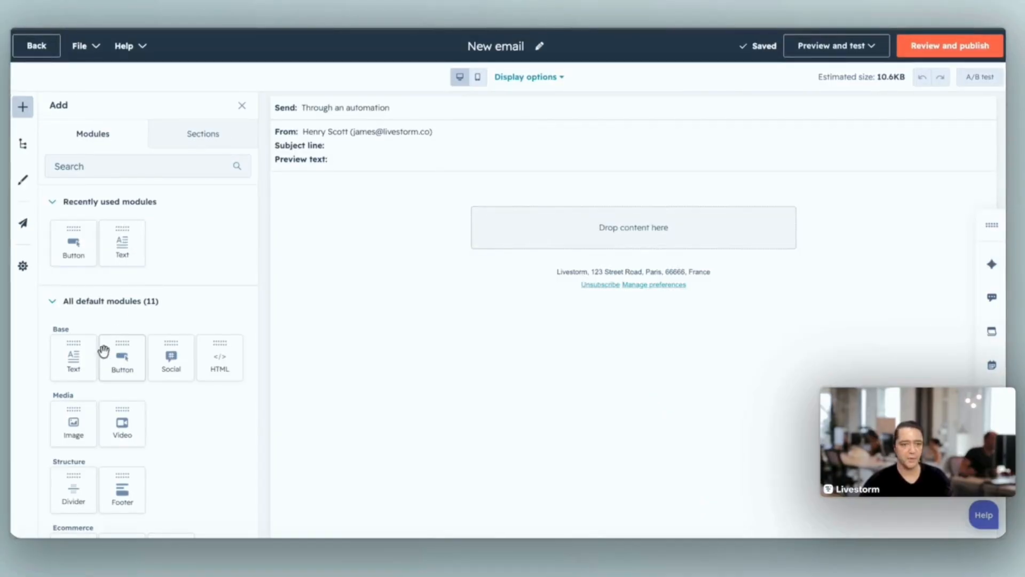
- Add a text module to the email reading "Congratulations! You have attended our Certificate Class. Click below to view and print your personalized certificate of attendance."
scroll(83, 363, "down", 1)
scroll(83, 364, "down", 2)
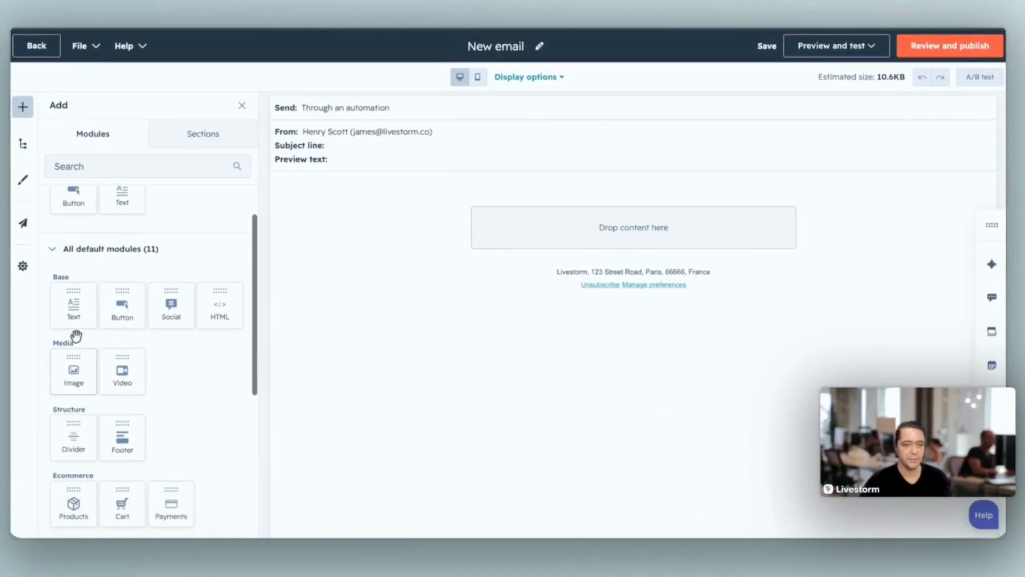
left_click_drag(356, 251, 595, 230)
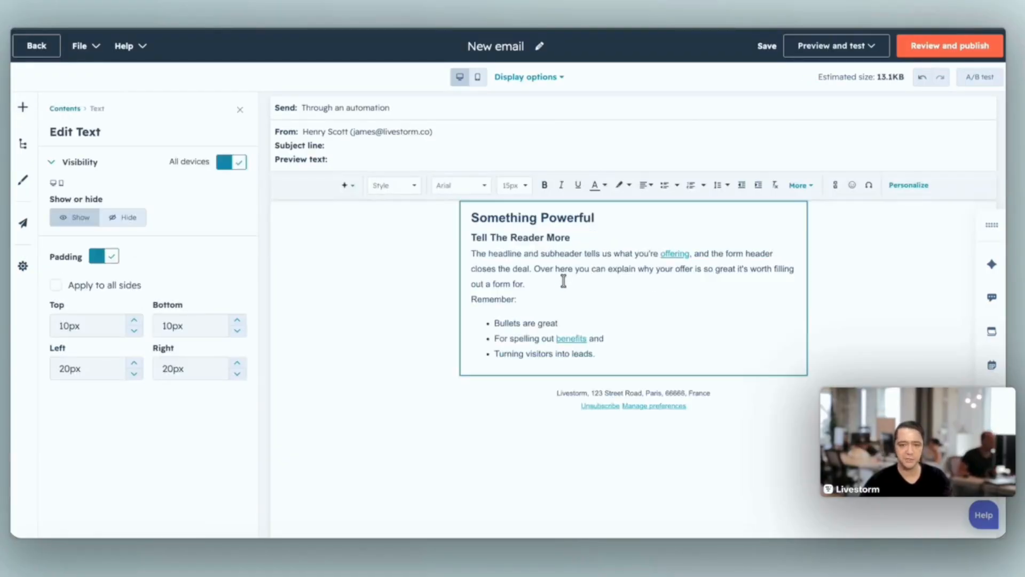
key("ctrl+a")
key("BackSpace")
type("Con")
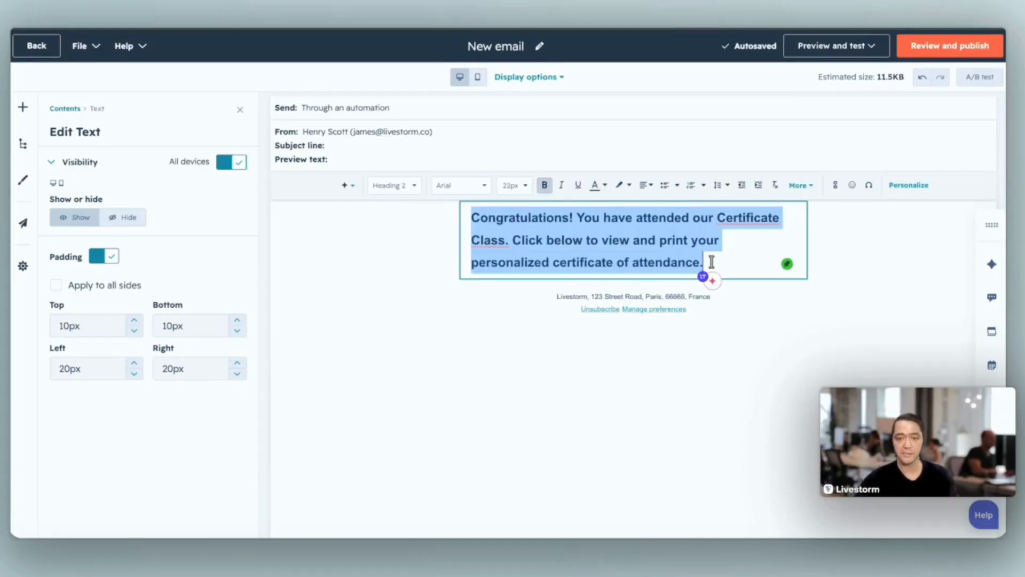
left_click(711, 261)
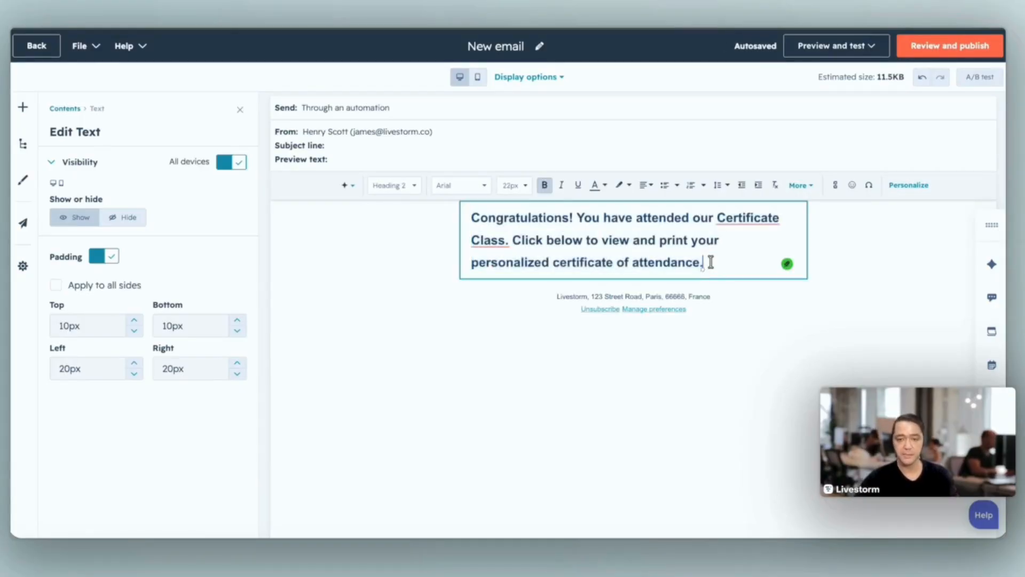
- Add a button below the congratulations text and label it "Download your certificate"
left_click(395, 243)
left_click_drag(131, 314, 736, 205)
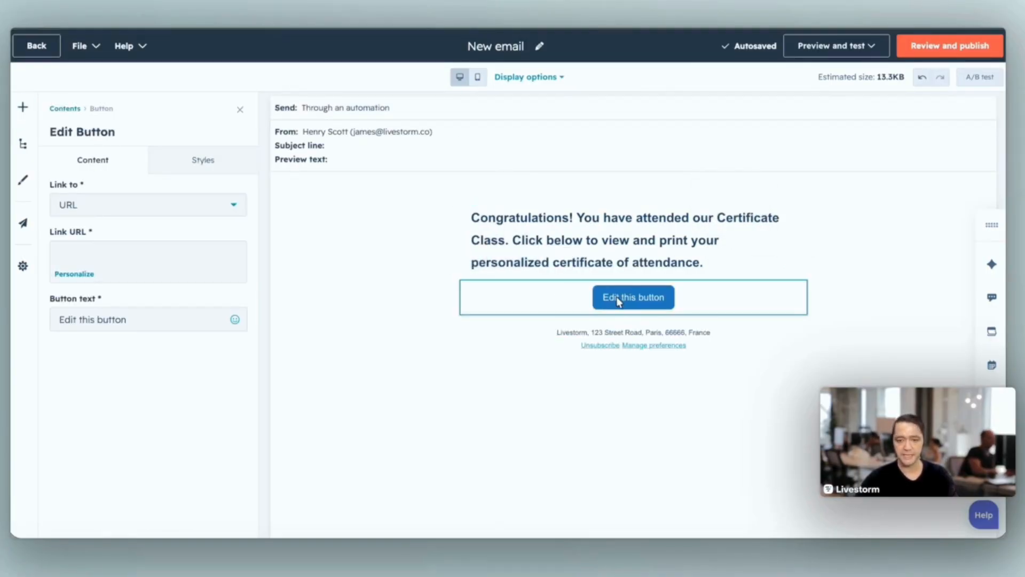
triple_click(140, 320)
type("Download you")
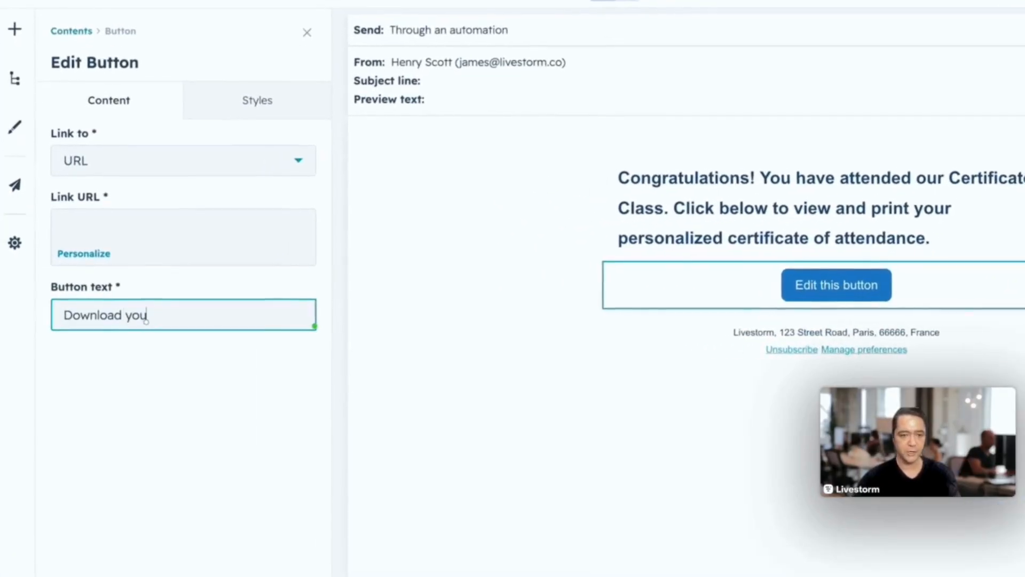
type("r certificate")
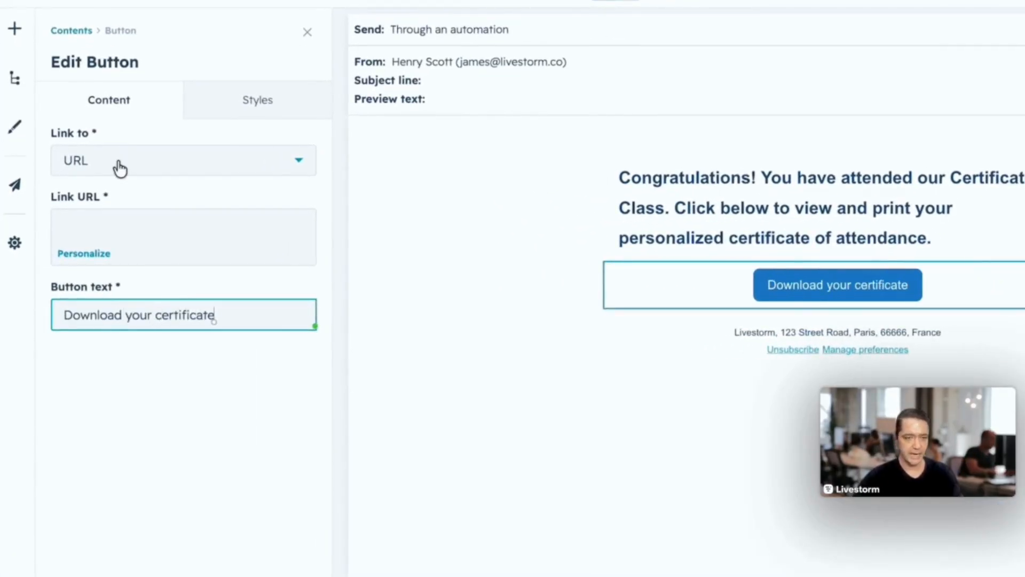
- Link the email's button to one of your pages, choosing the Completion Certificate landing page
left_click(118, 166)
left_click(111, 172)
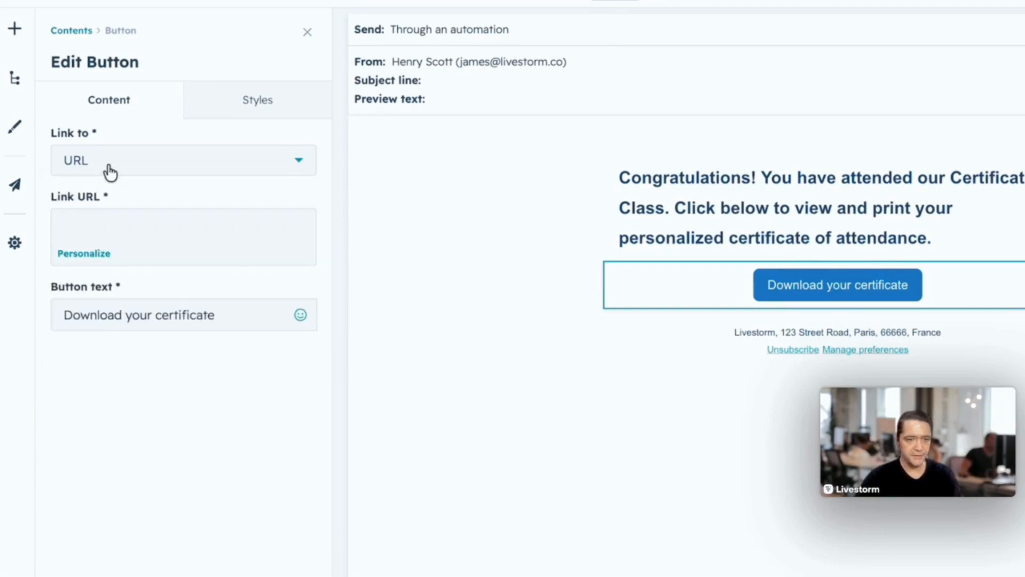
left_click(106, 167)
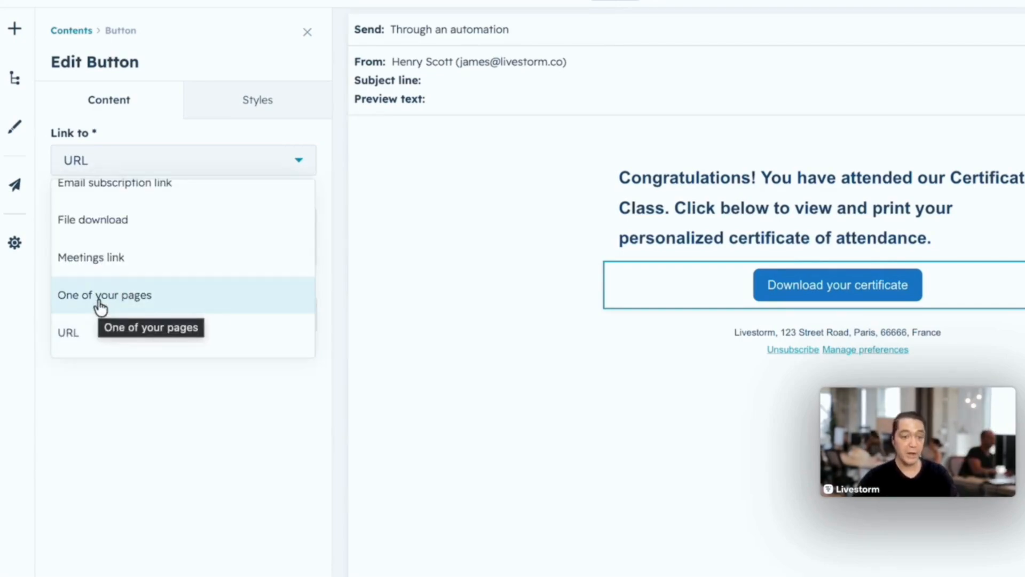
left_click(100, 297)
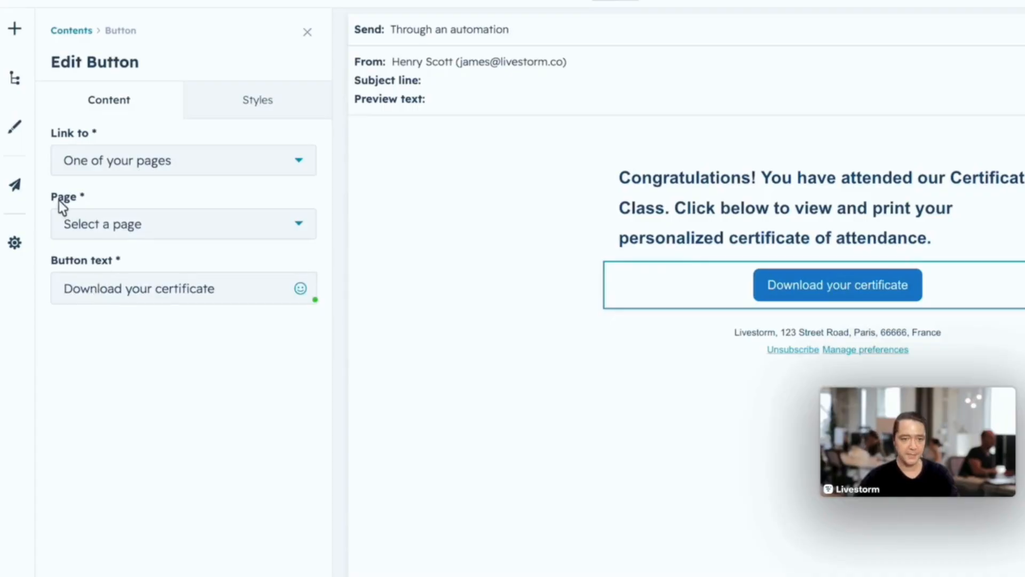
left_click(90, 236)
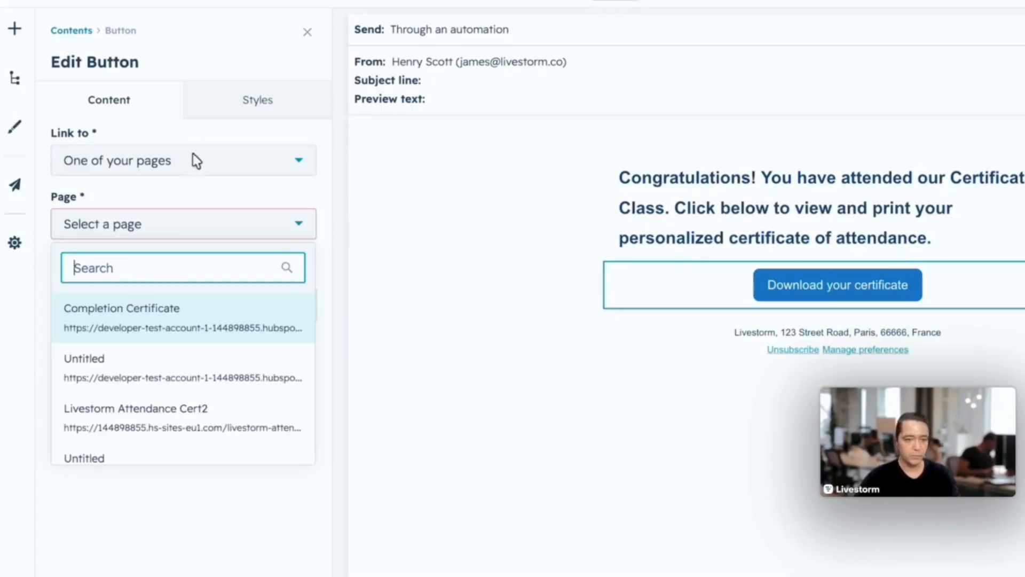
left_click(135, 322)
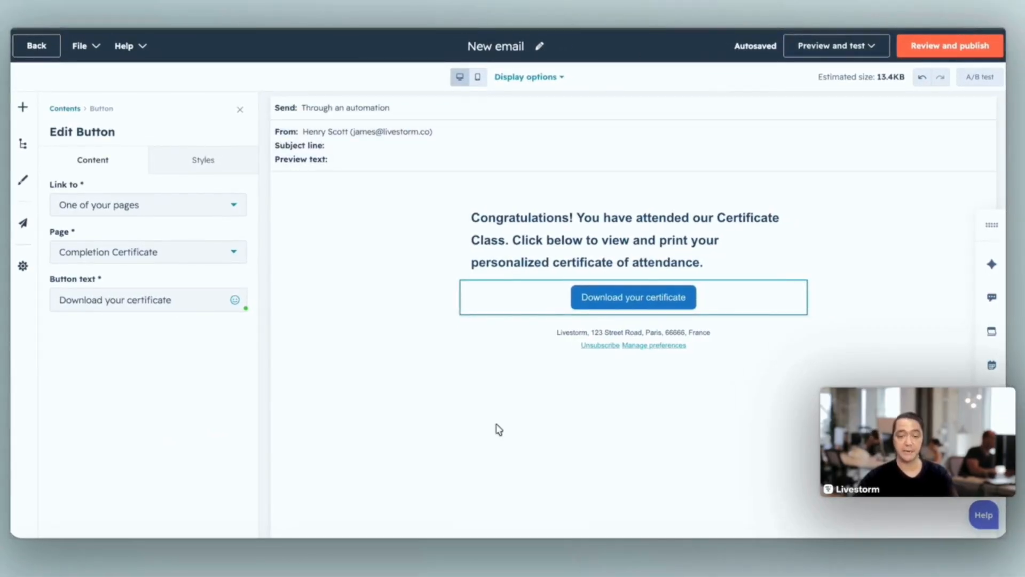
left_click(499, 429)
- Set the email's subject line to "Your Online Certificate"
scroll(192, 328, "down", 1)
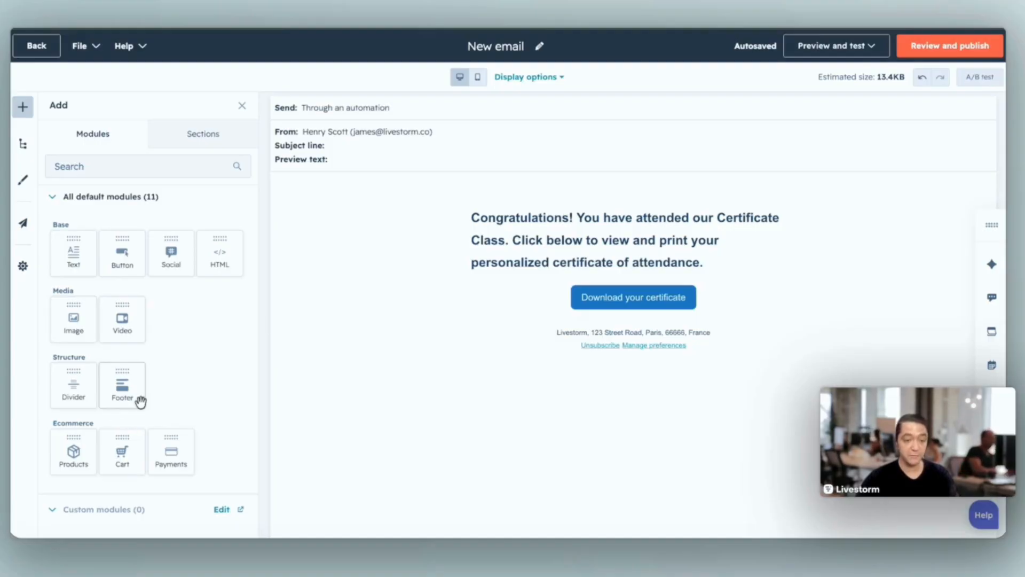
scroll(201, 336, "down", 2)
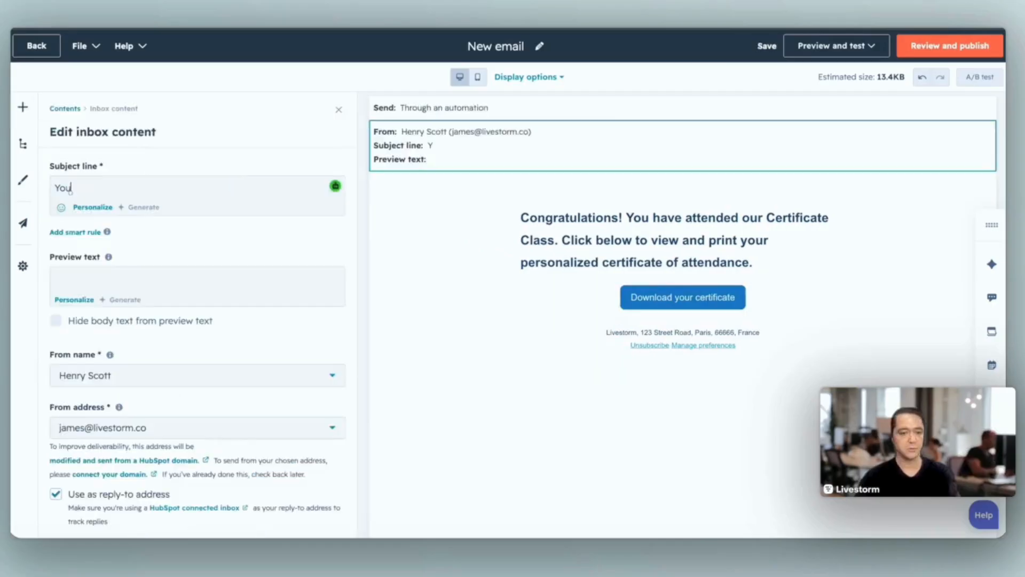
type("r Online Certificate")
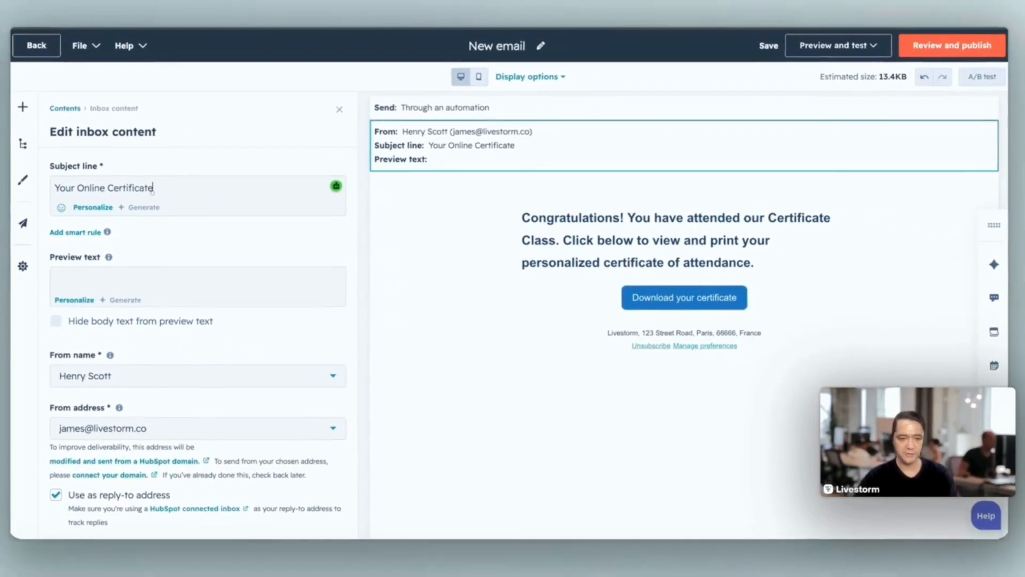
- Review the email's from name, select its from address, and publish the automated email
left_click(142, 378)
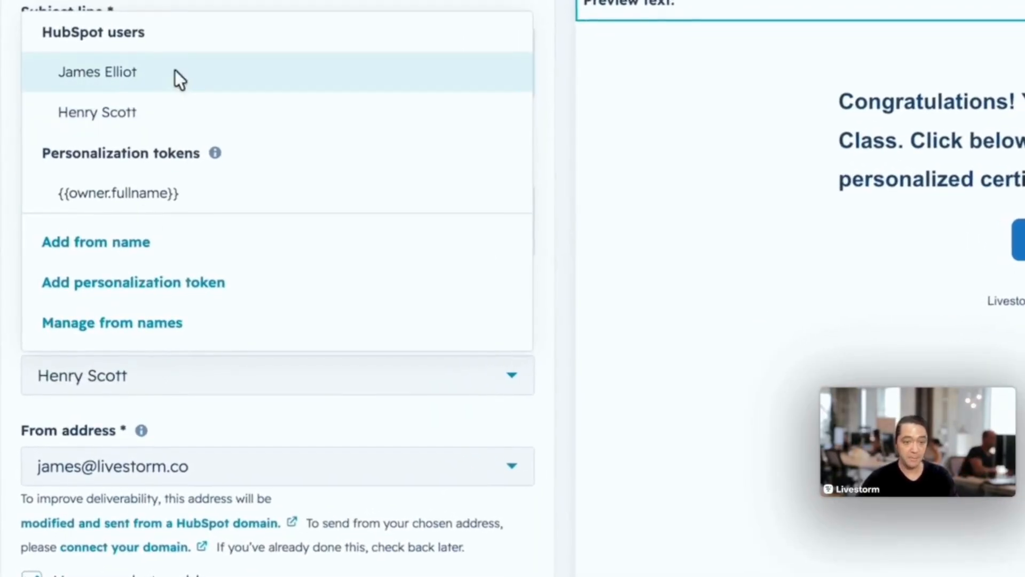
left_click(248, 470)
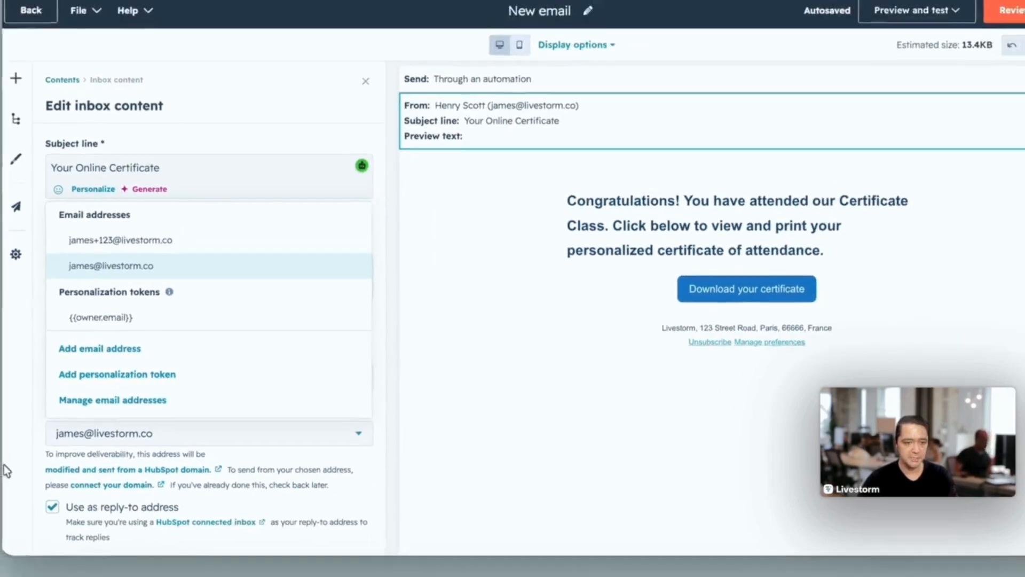
left_click(149, 212)
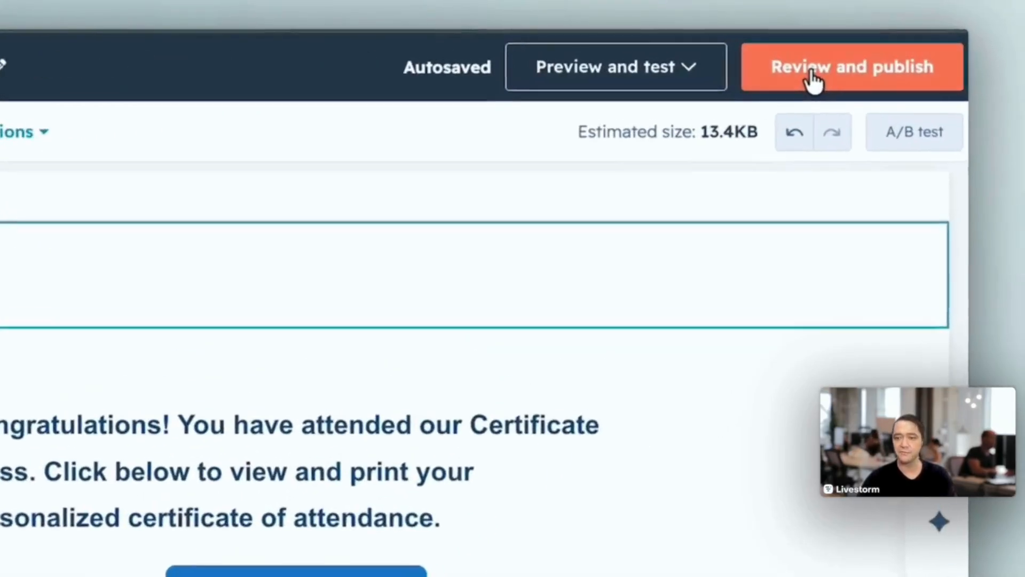
left_click(928, 50)
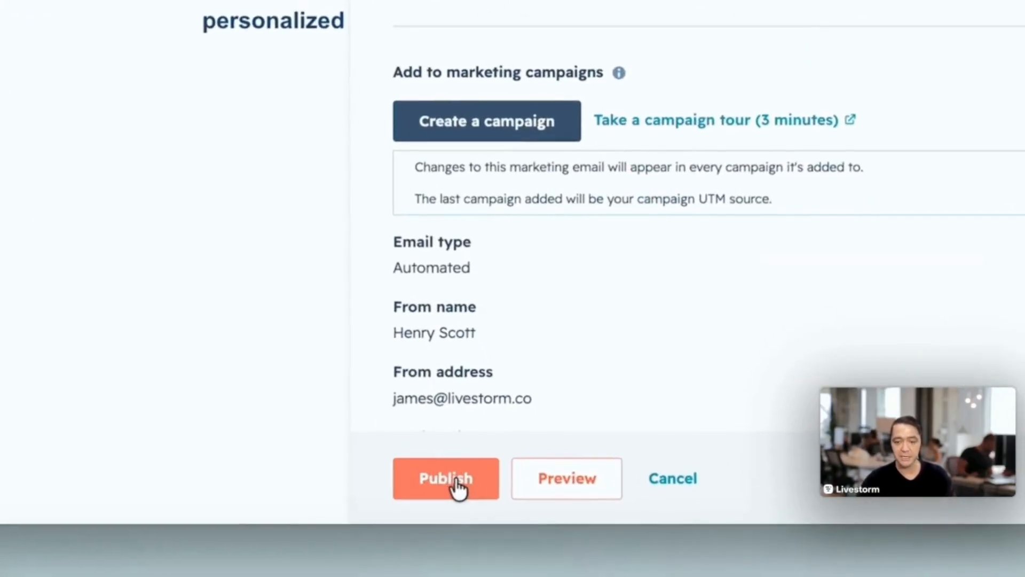
left_click(515, 549)
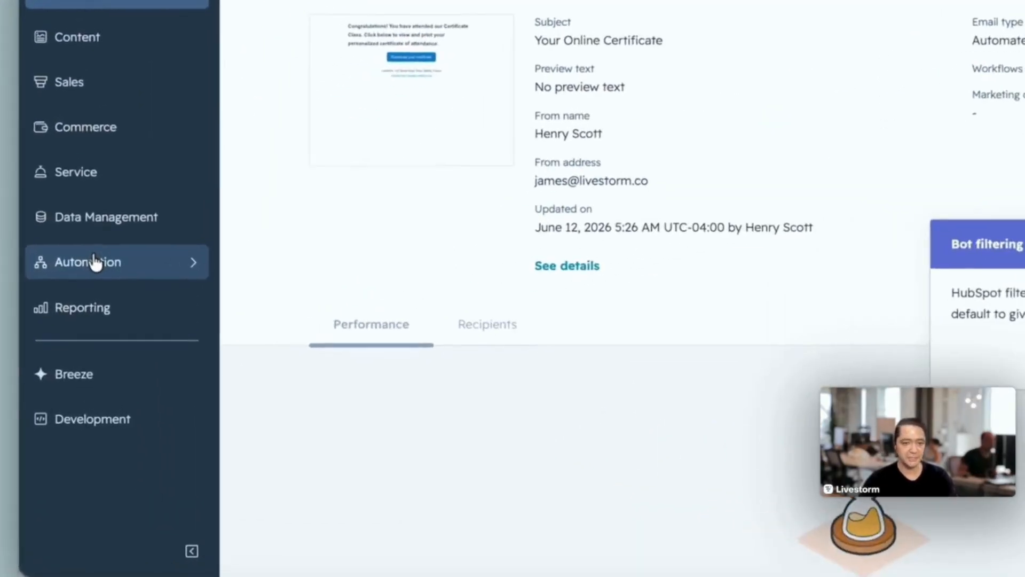
- Create a new automation workflow from scratch
mouse_move(132, 318)
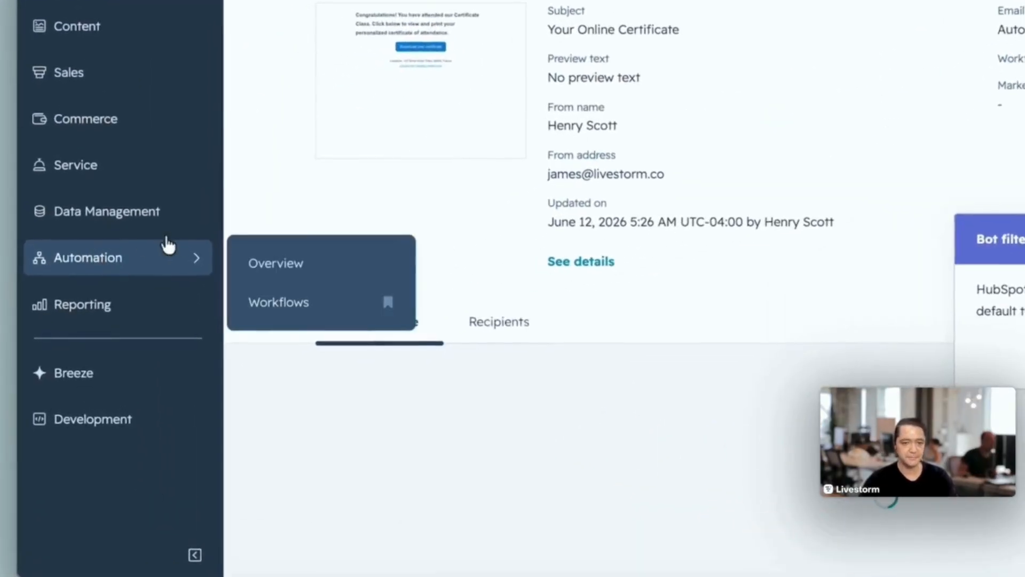
left_click(291, 303)
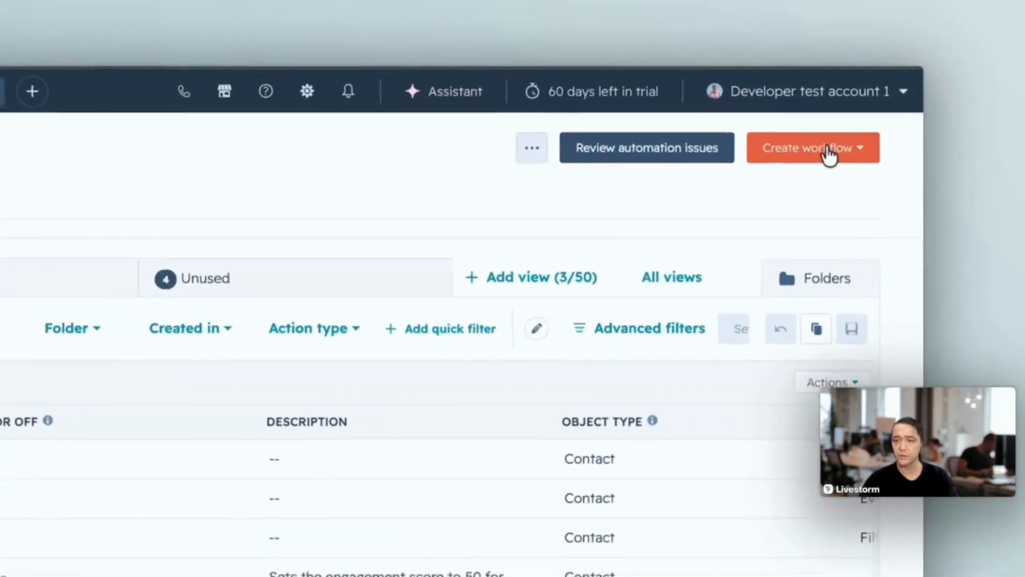
left_click(919, 85)
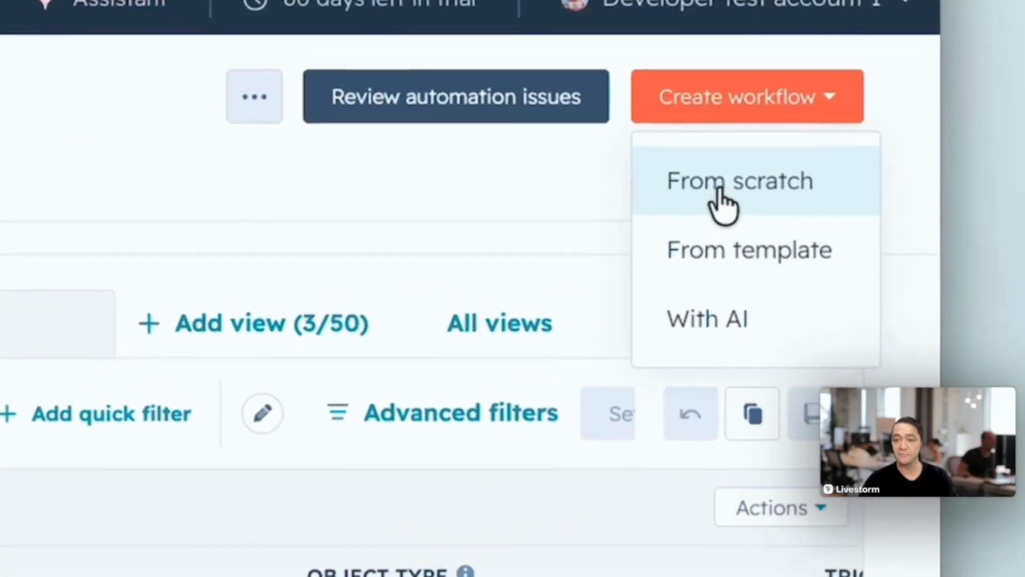
left_click(770, 203)
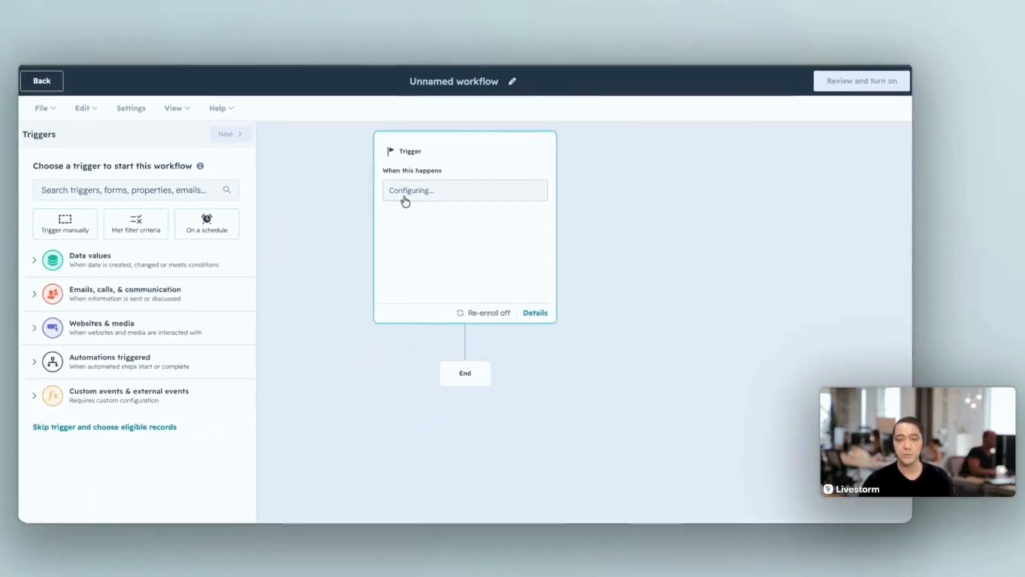
- Rename the unnamed workflow as "Certificate Send"
left_click(512, 81)
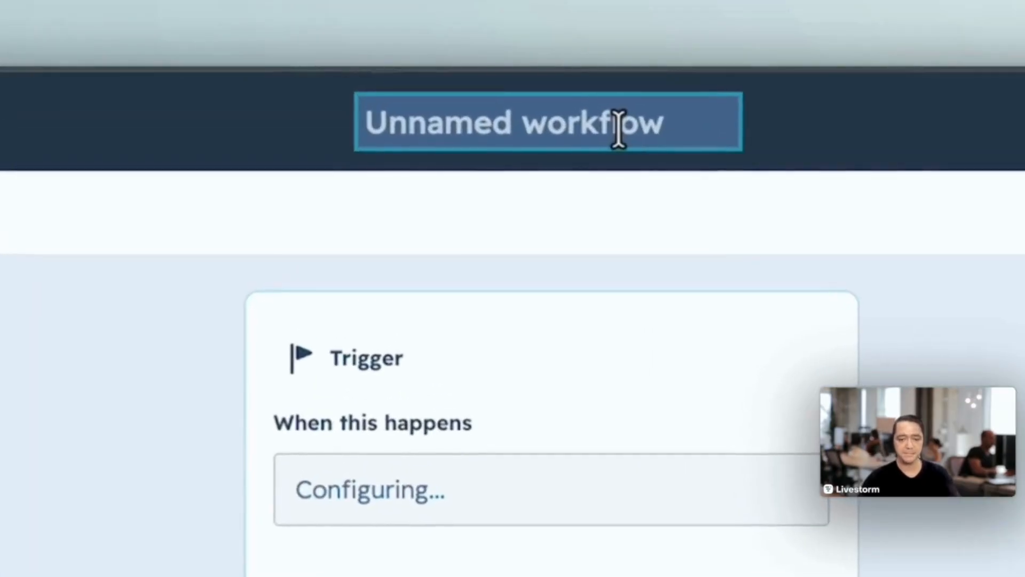
type("Certificate")
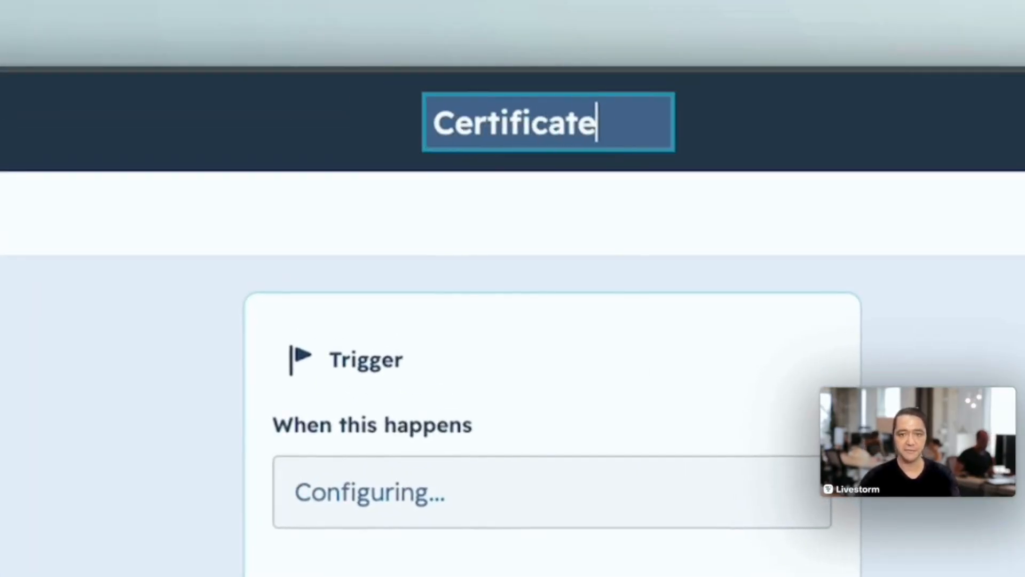
type(" Send")
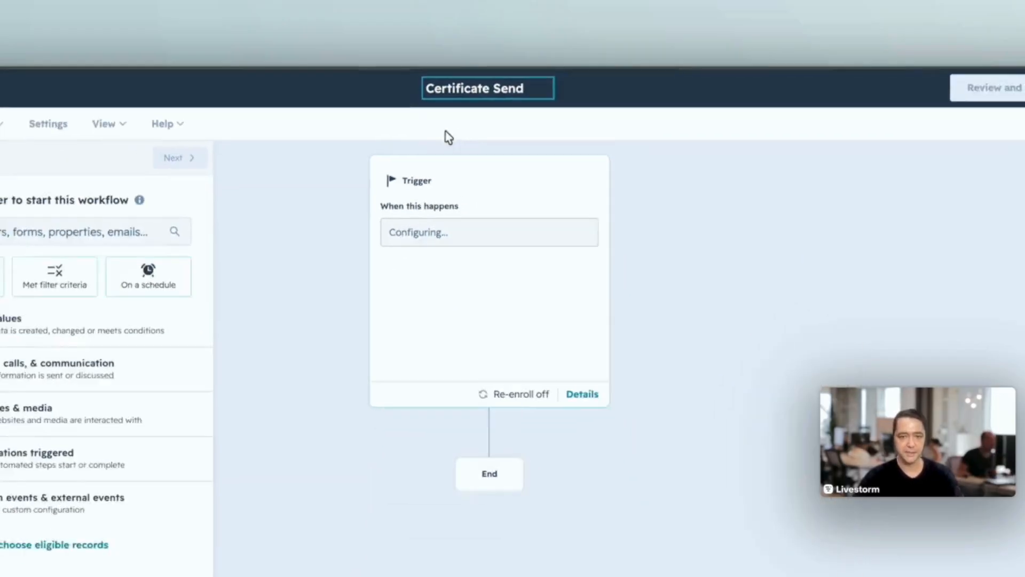
key("Return")
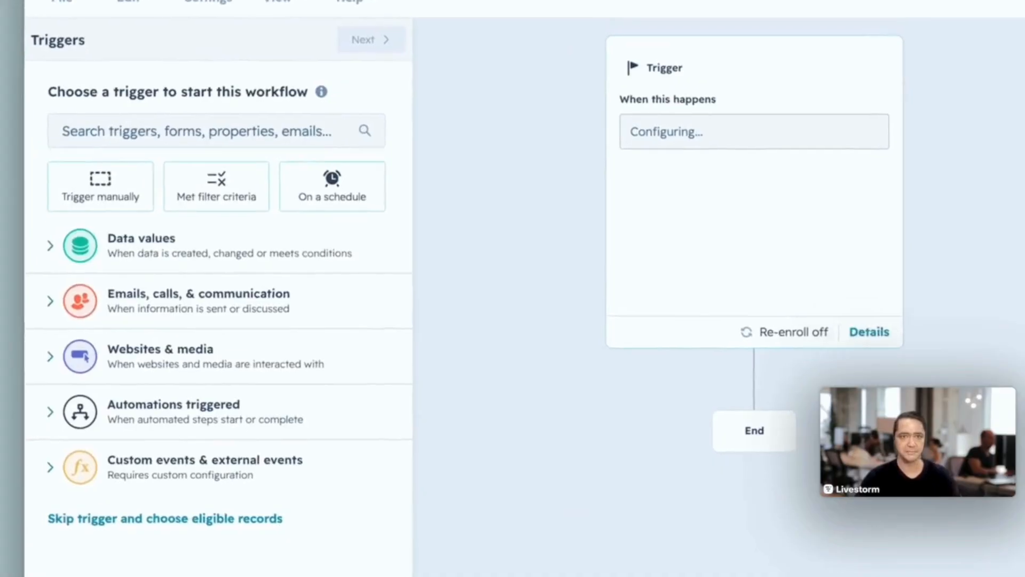
- Search the triggers for "livestorm" and start the workflow from "Livestorm Webinars: [new] People Attented Live"
left_click(110, 185)
type("livestorm")
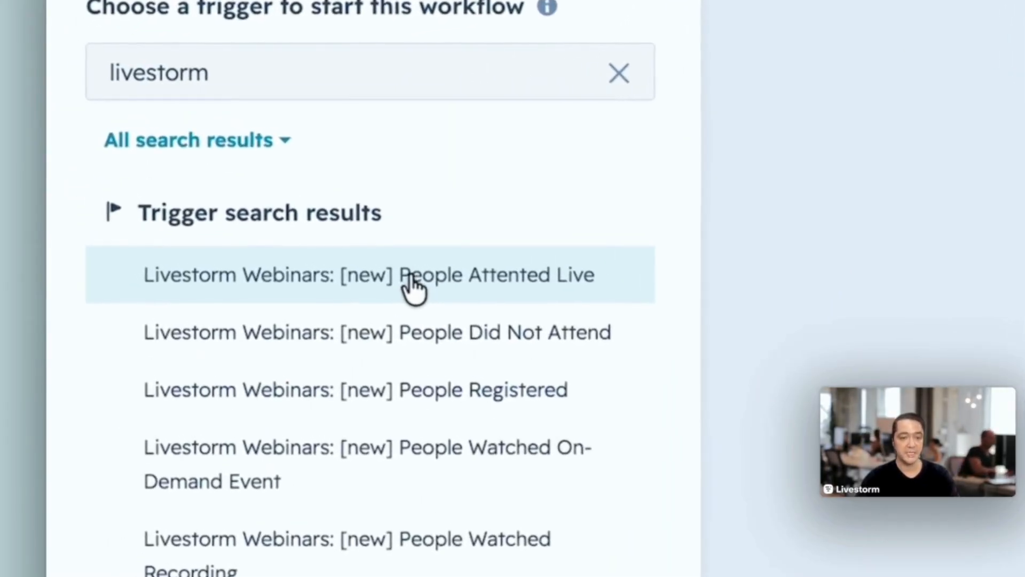
left_click(267, 193)
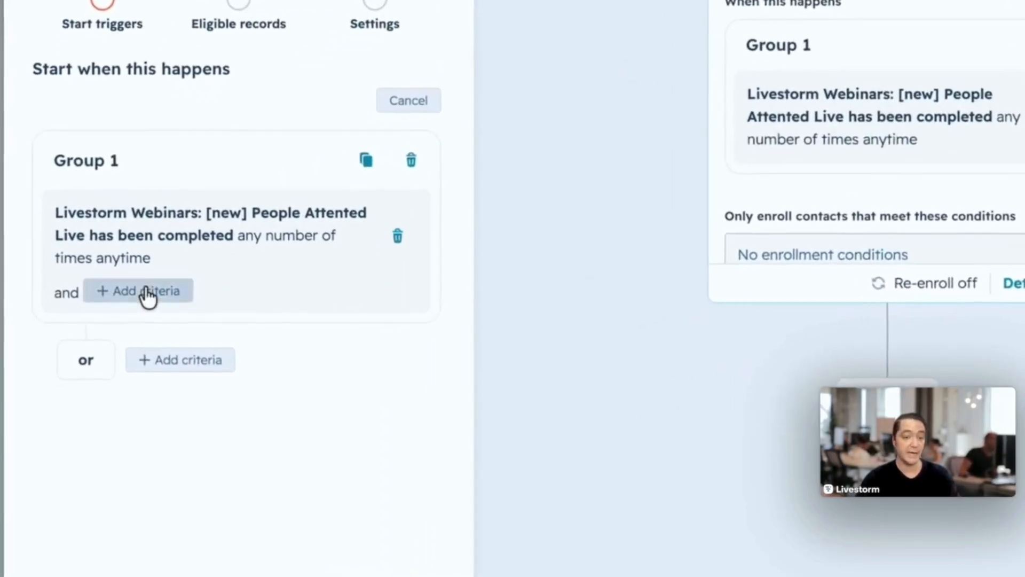
- Add a trigger criterion requiring the attendance rate to be greater than or equal to 70
left_click(96, 337)
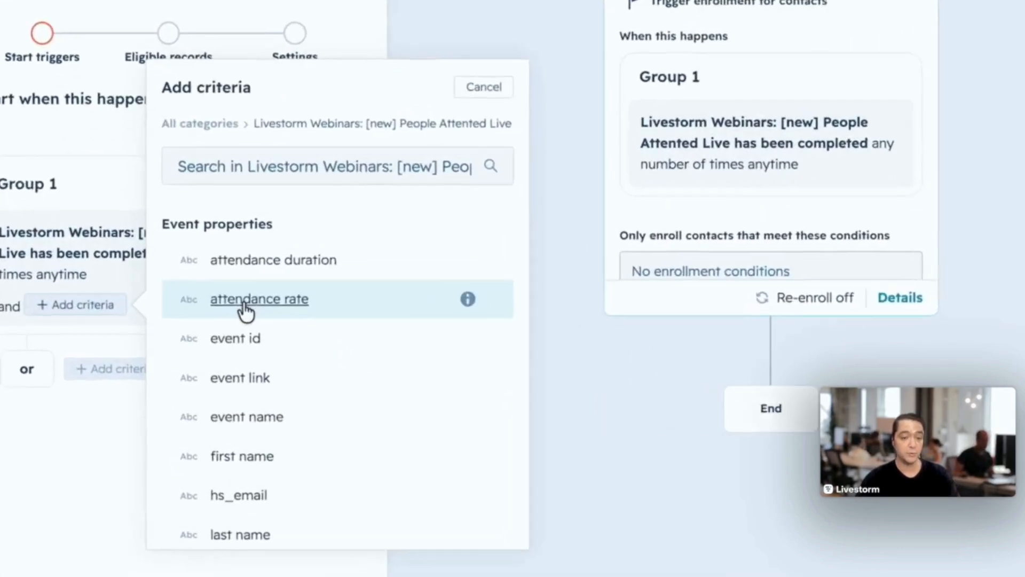
left_click(220, 335)
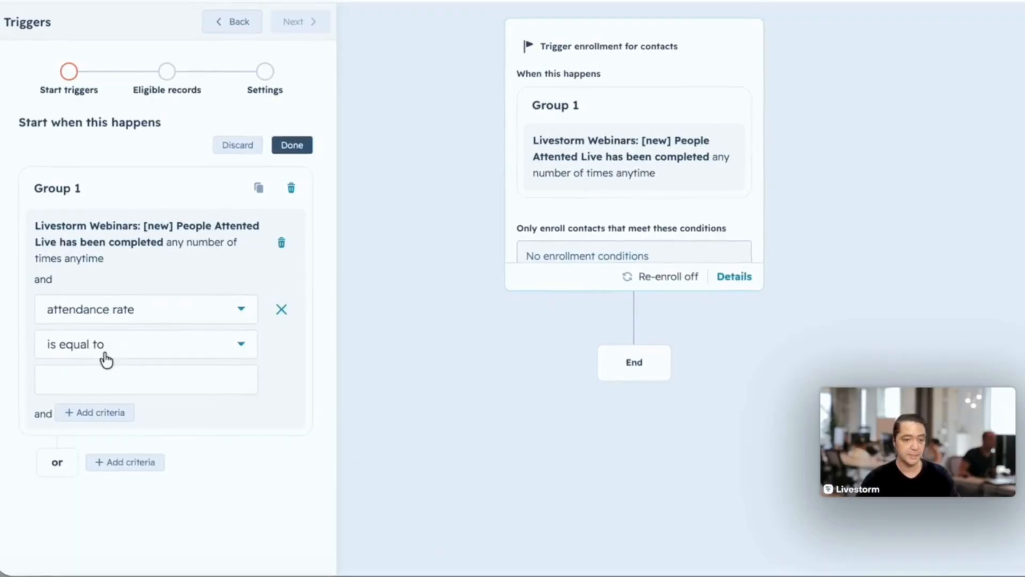
left_click(98, 354)
scroll(103, 453, "down", 3)
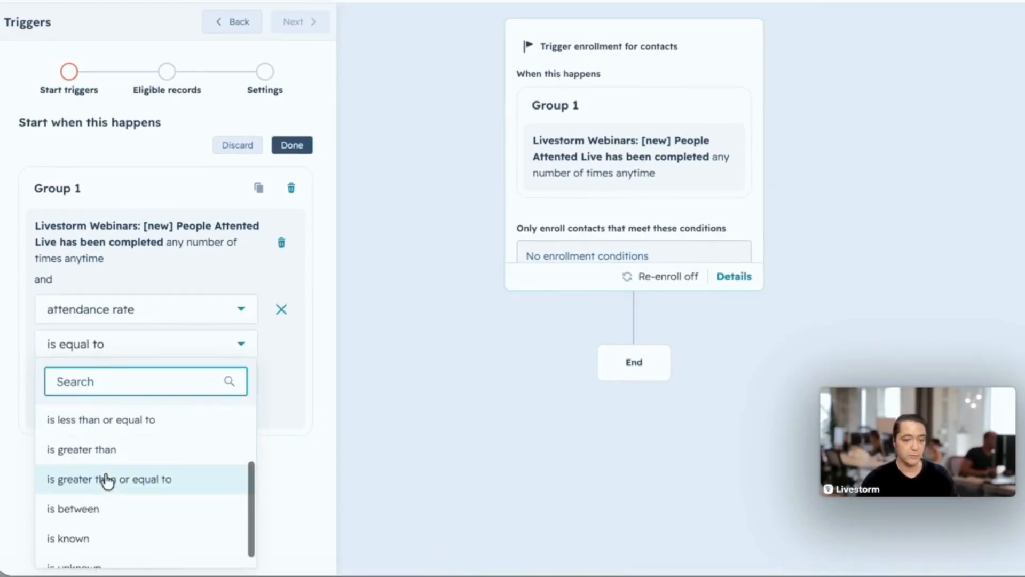
left_click(105, 478)
left_click(96, 380)
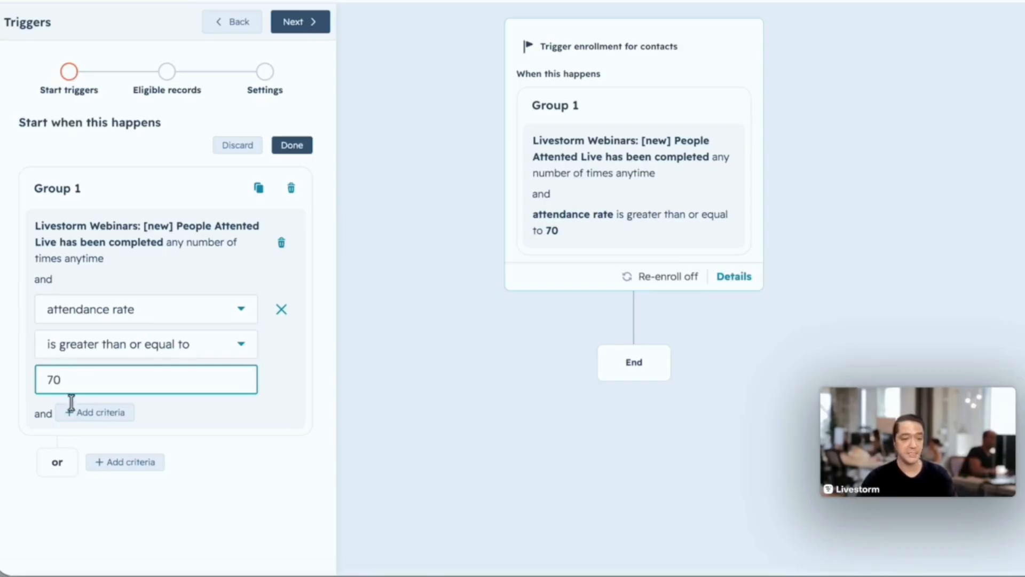
left_click(291, 148)
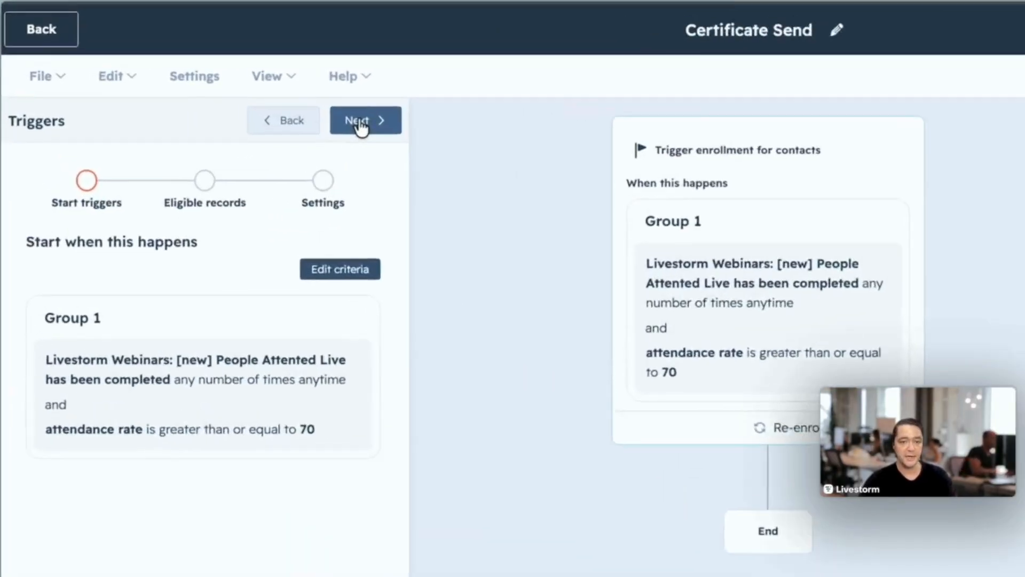
- Leave the enrollment conditions empty and re-enrollment off, and save the workflow trigger
left_click(238, 100)
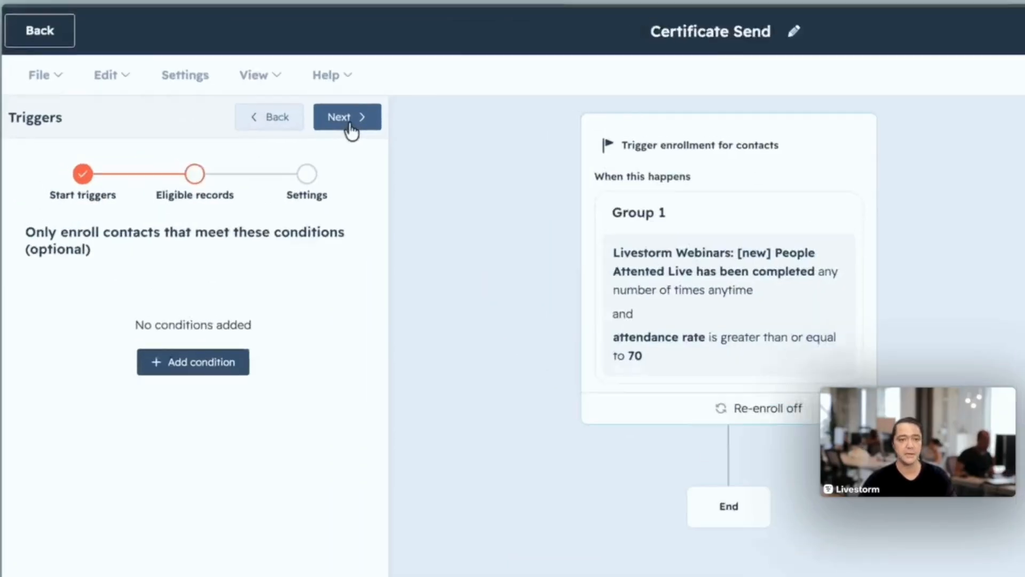
left_click(246, 100)
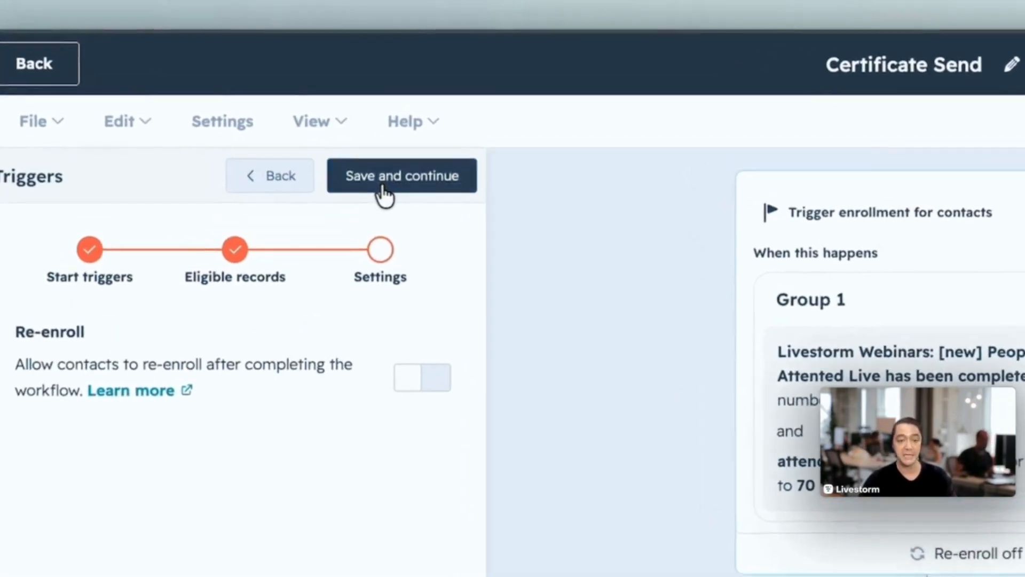
left_click(337, 130)
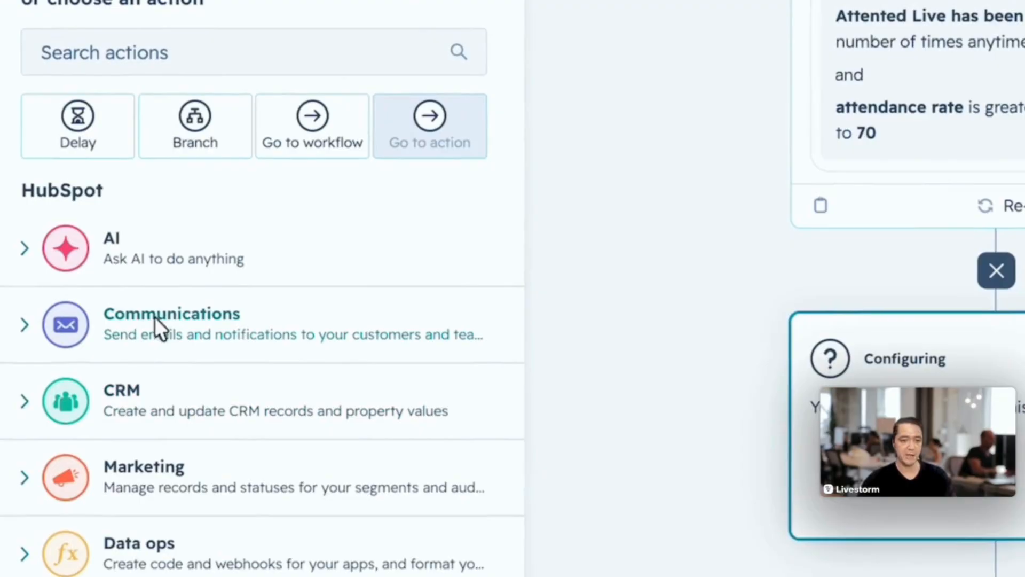
- Add a Send email action that sends the automated "New email" updated Jun 12, 2026 to the enrolled contact, and save it
left_click(160, 326)
scroll(110, 498, "down", 2)
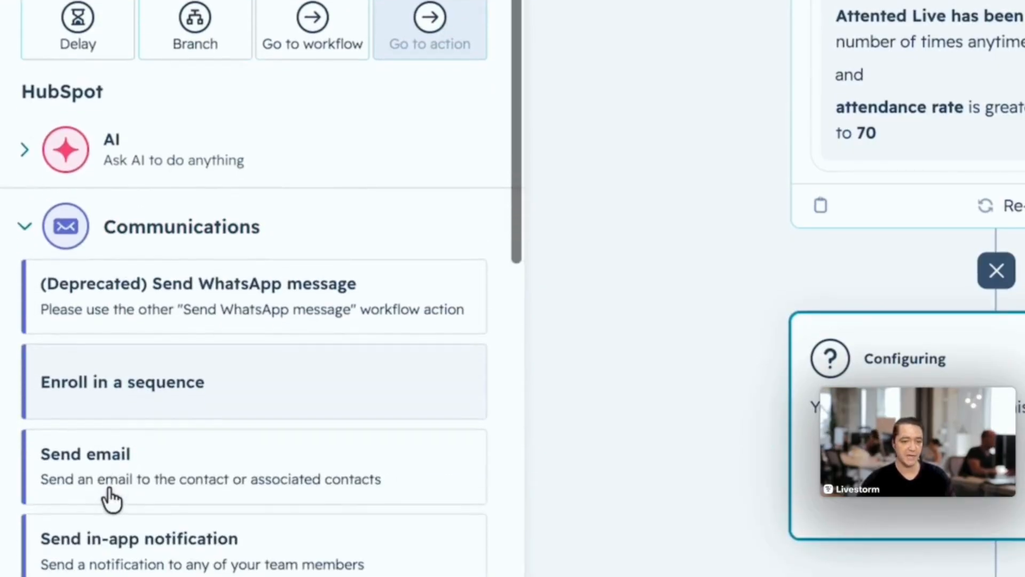
left_click(107, 459)
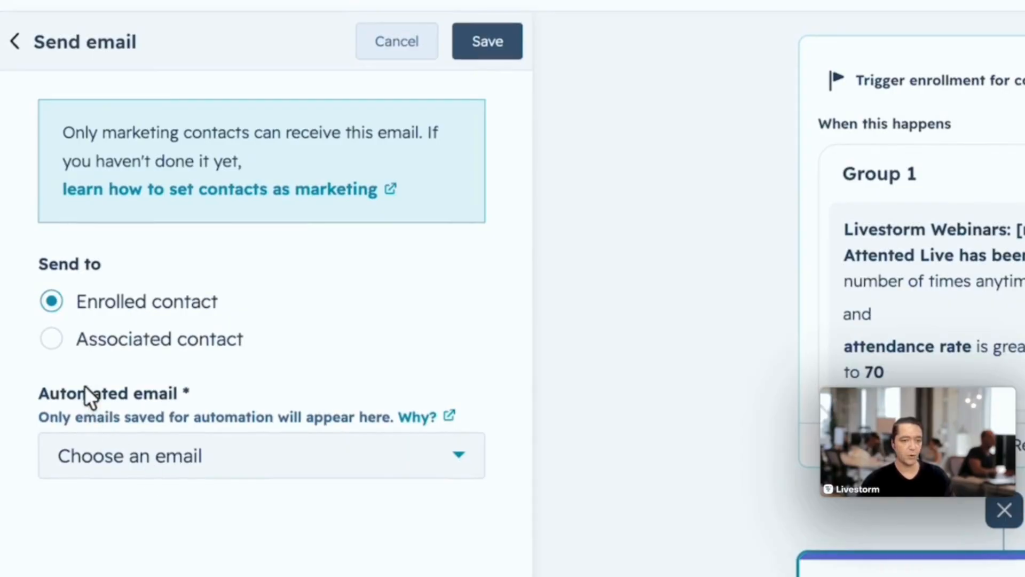
left_click(207, 443)
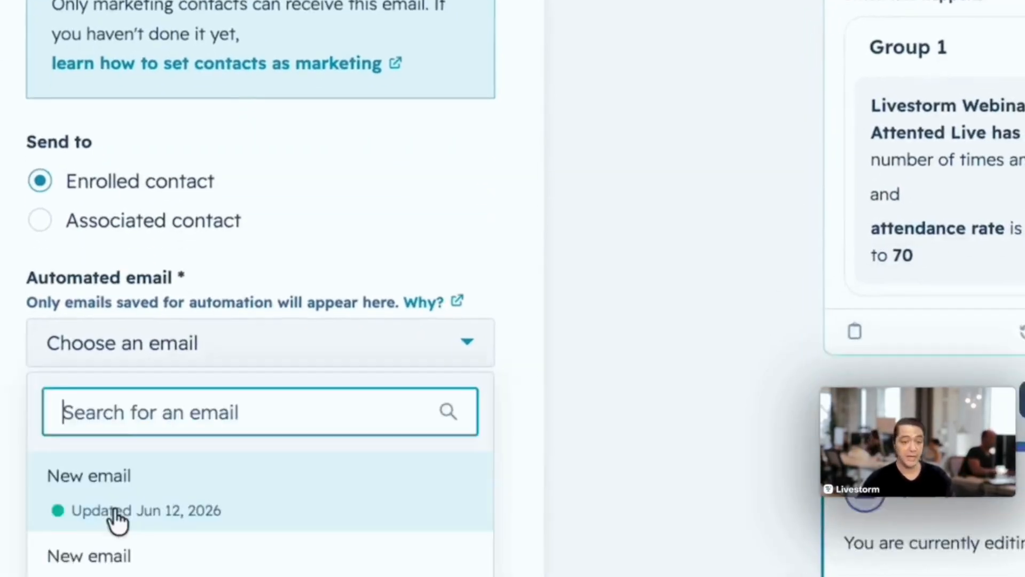
mouse_move(103, 476)
left_click(136, 441)
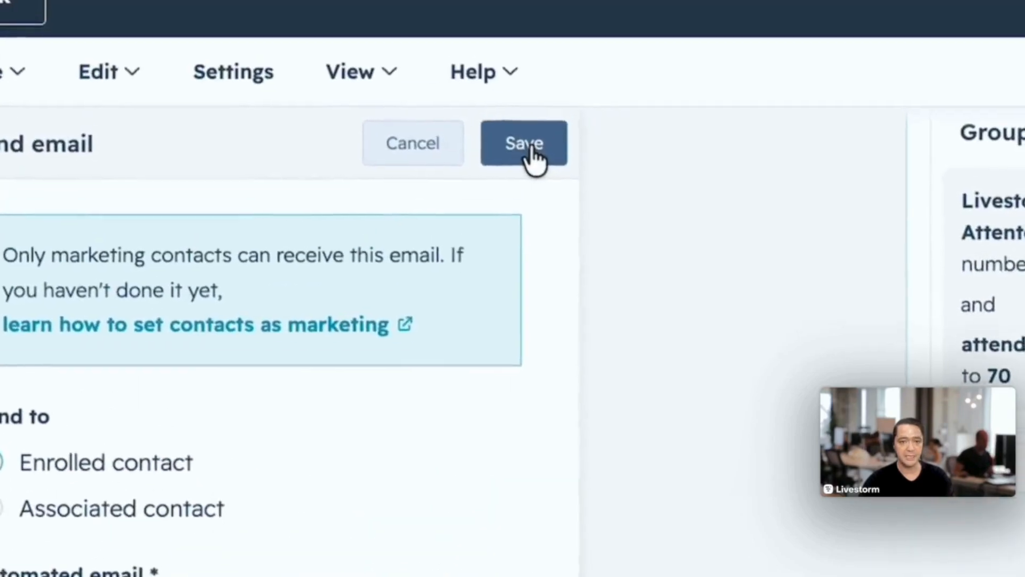
left_click(526, 151)
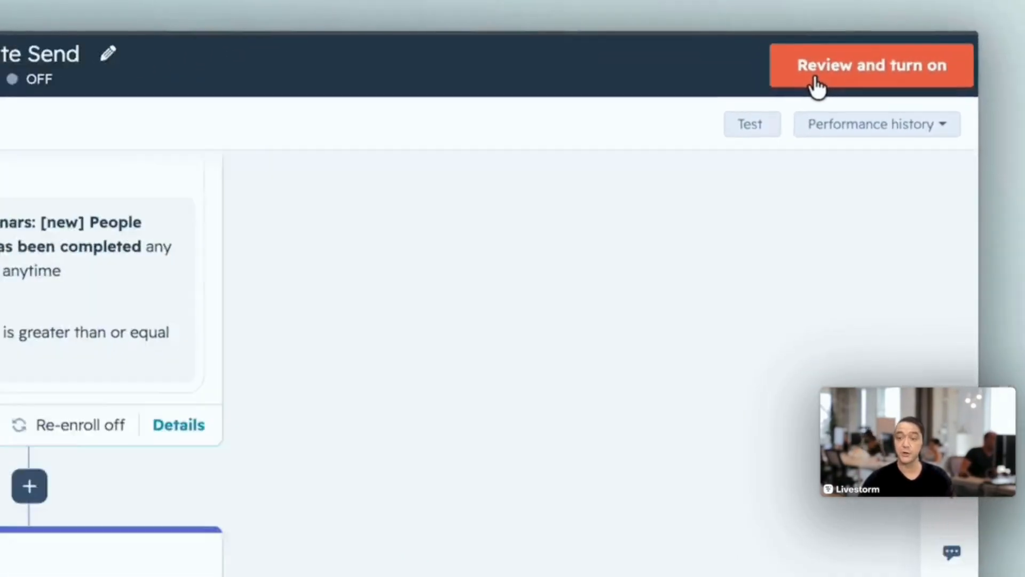
- Review the Certificate Send workflow with its default enrollment, timing and performance settings, and turn it on
left_click(818, 115)
scroll(742, 308, "down", 3)
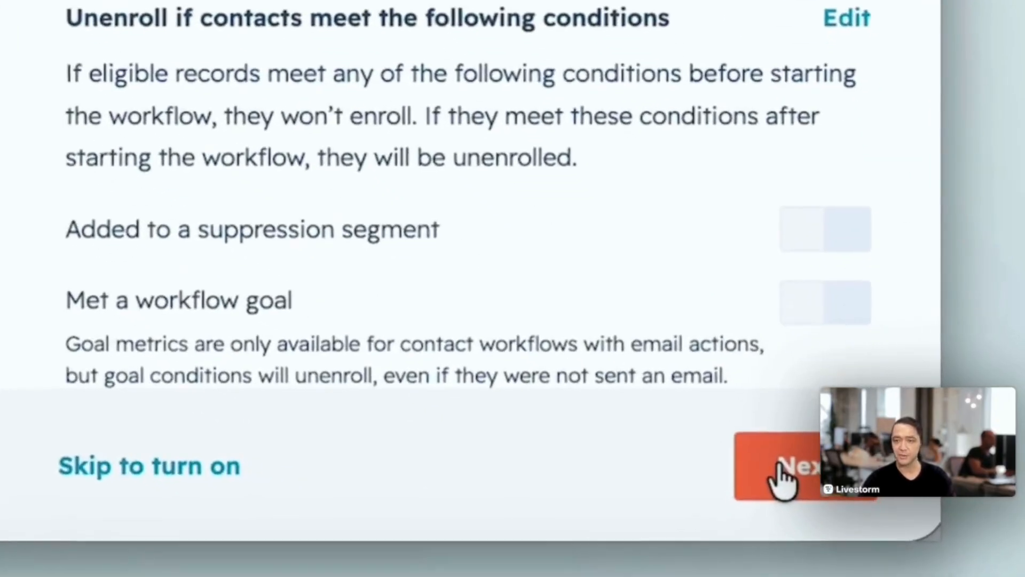
left_click(854, 565)
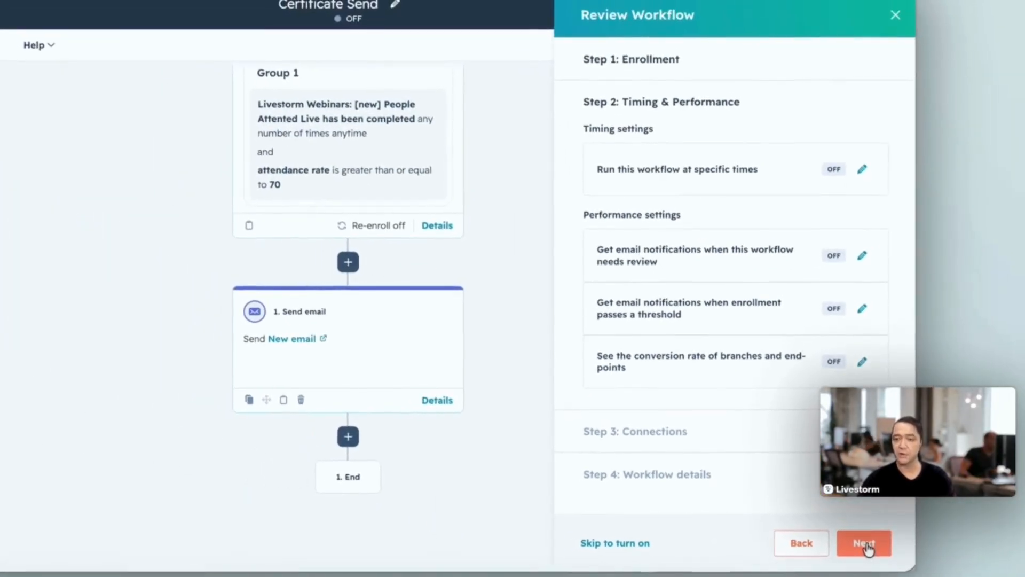
left_click(866, 544)
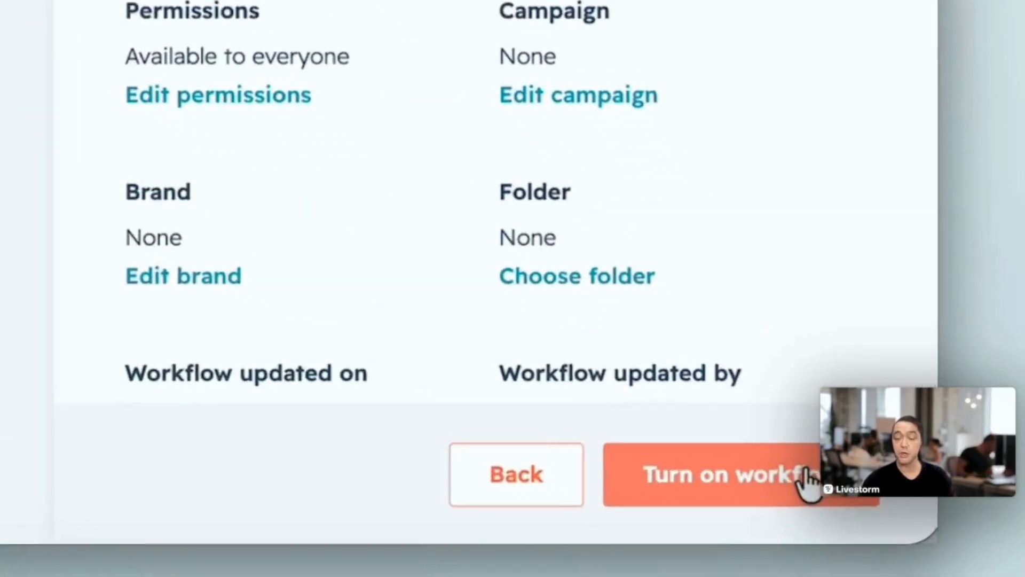
left_click(798, 467)
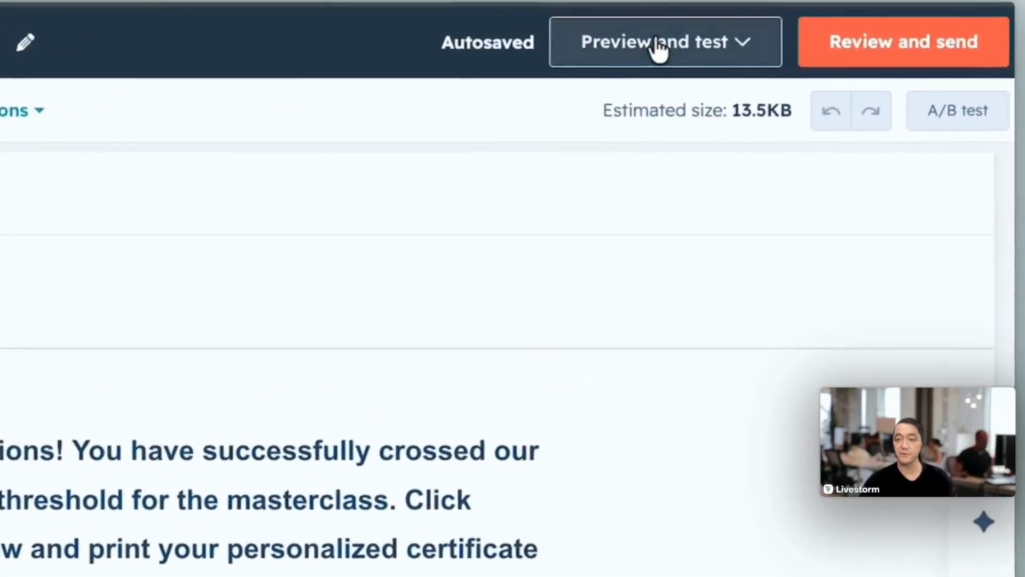
- Preview the certificate email as a registered contact and open the personalized certificate from its web version
left_click(850, 54)
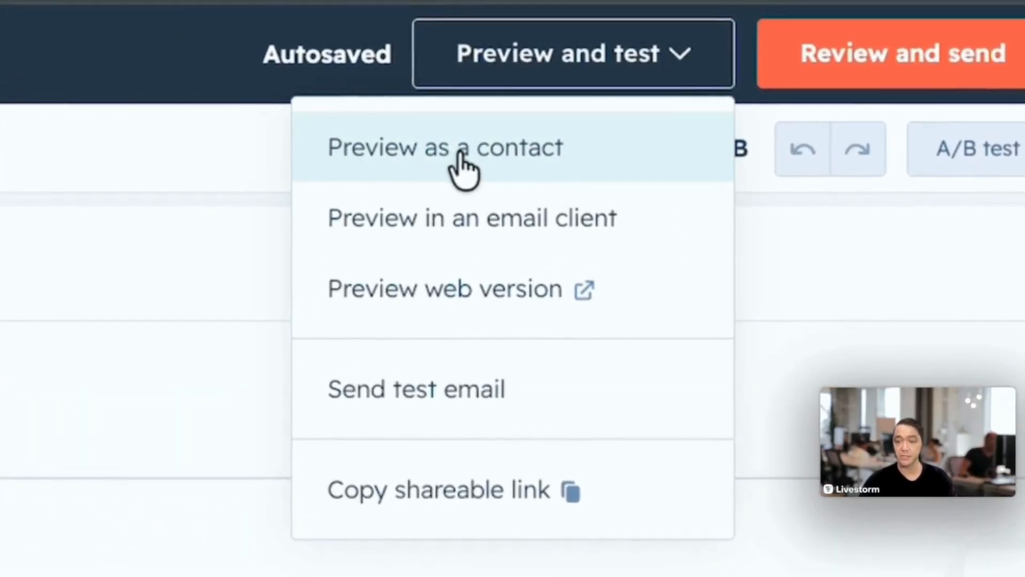
left_click(460, 161)
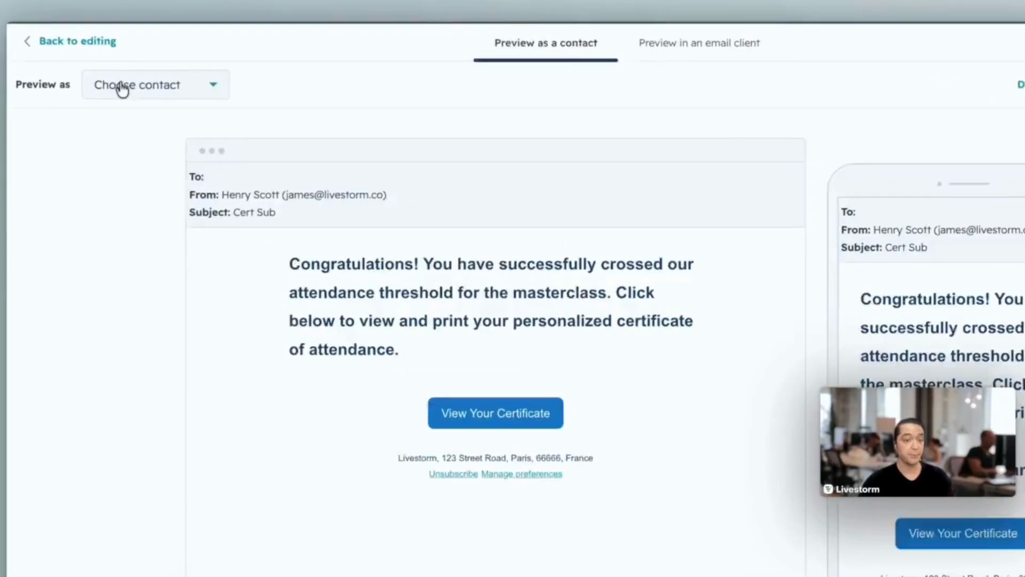
left_click(21, 80)
scroll(213, 304, "down", 4)
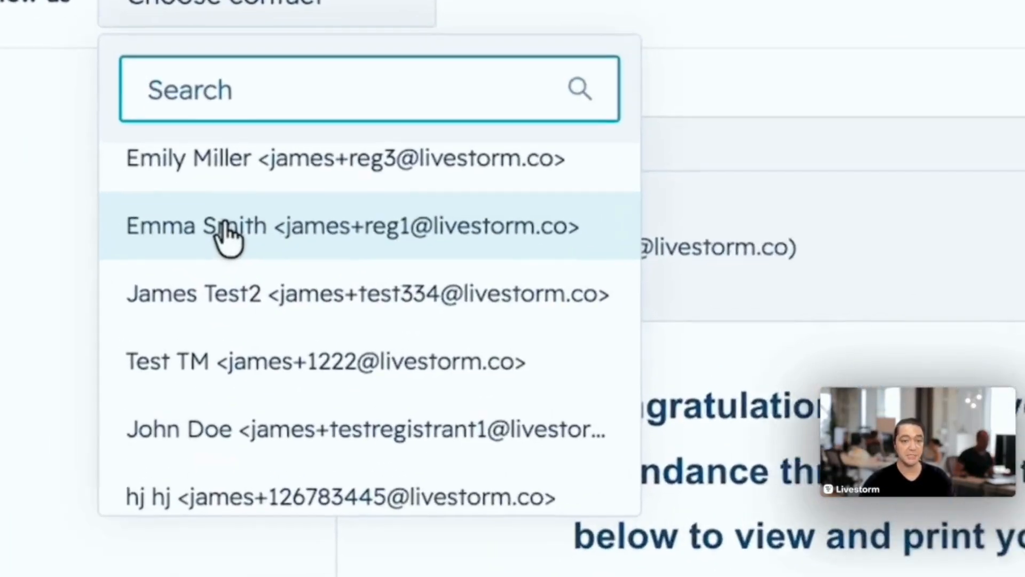
left_click(205, 252)
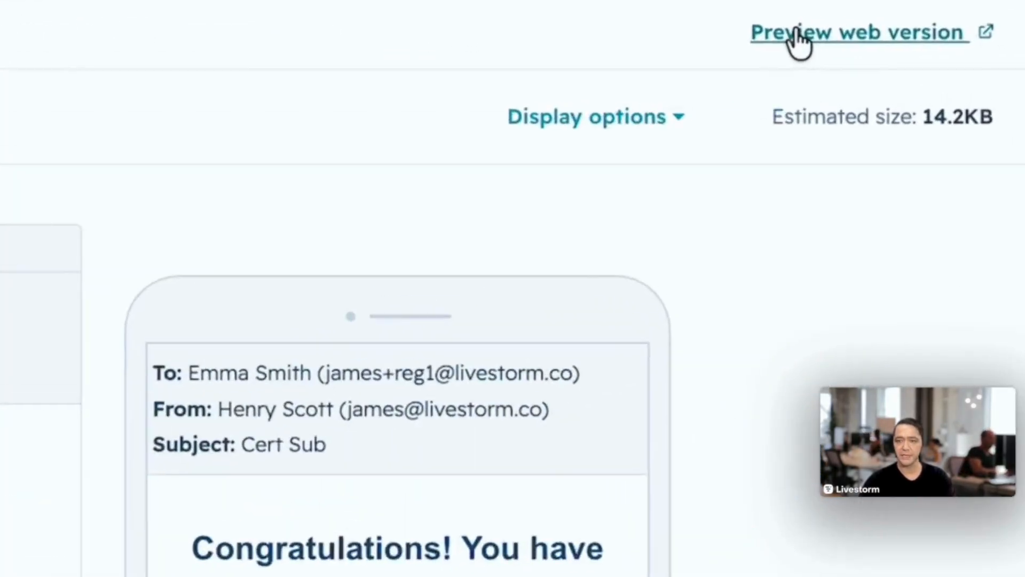
left_click(919, 51)
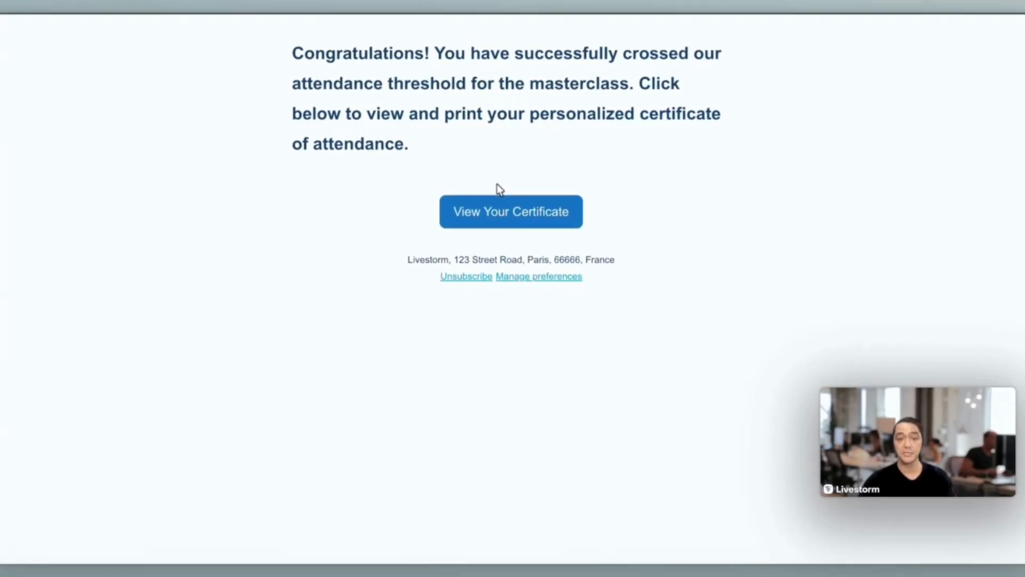
left_click(508, 210)
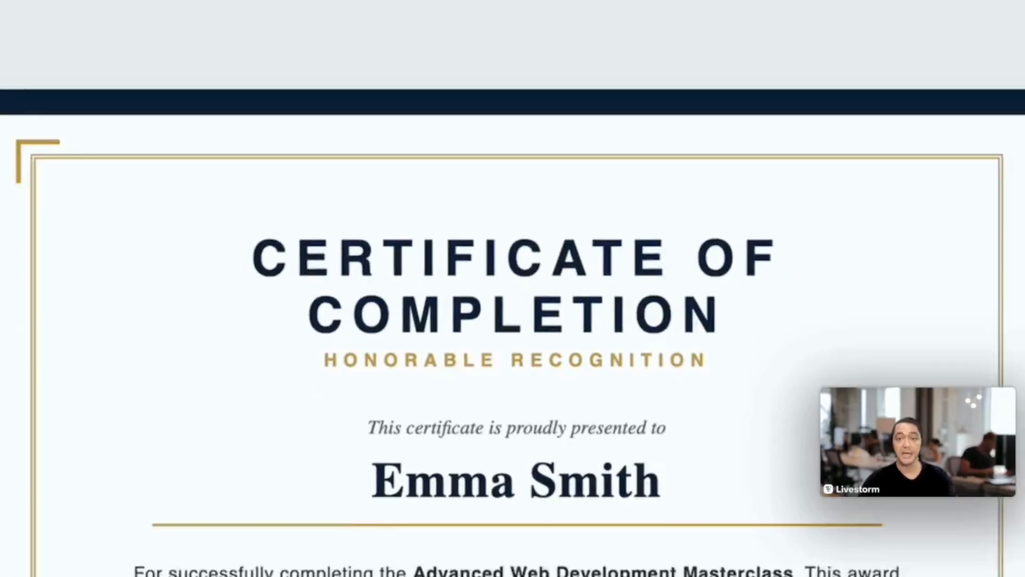